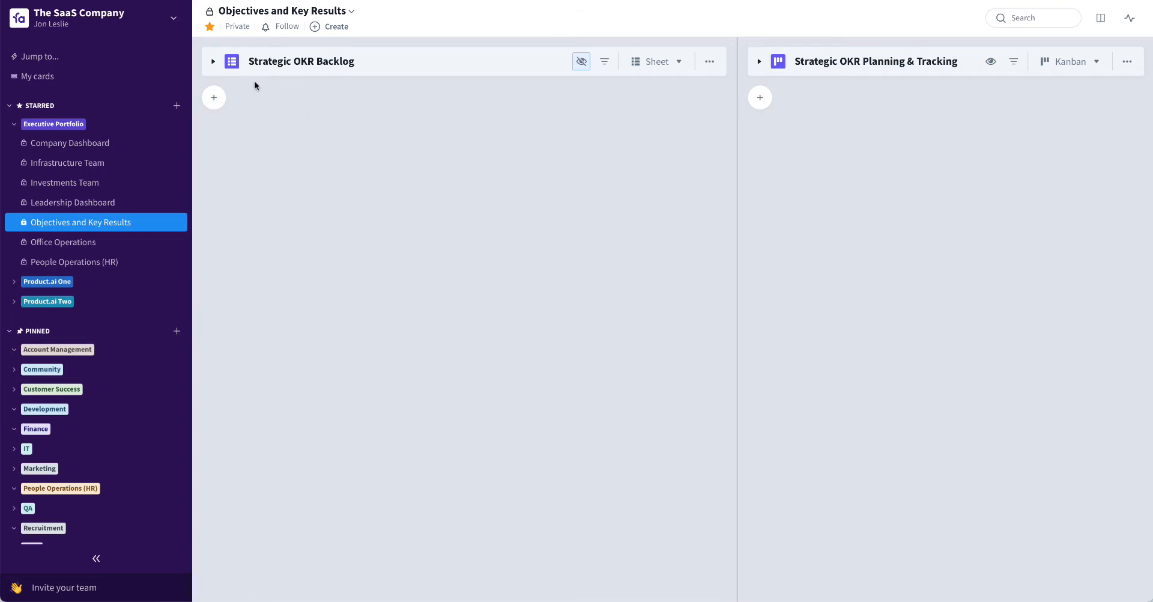
Expand the Strategic OKR Backlog, widen it to show Business Priority, and expand the "Increase recurring revenues" objective
left_click(213, 62)
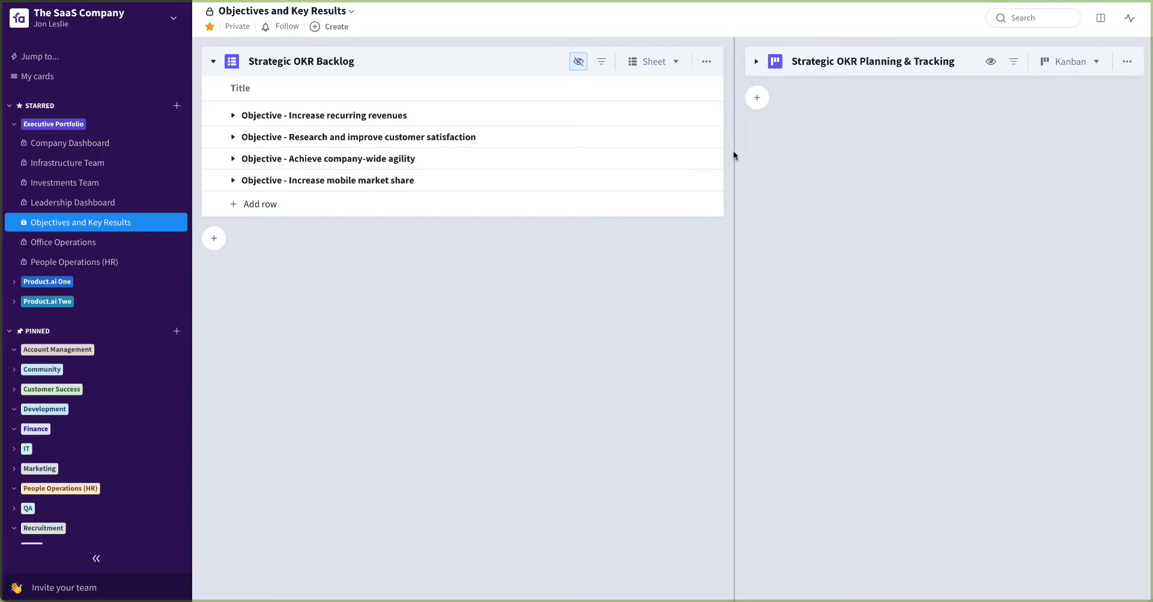
left_click_drag(733, 152, 853, 152)
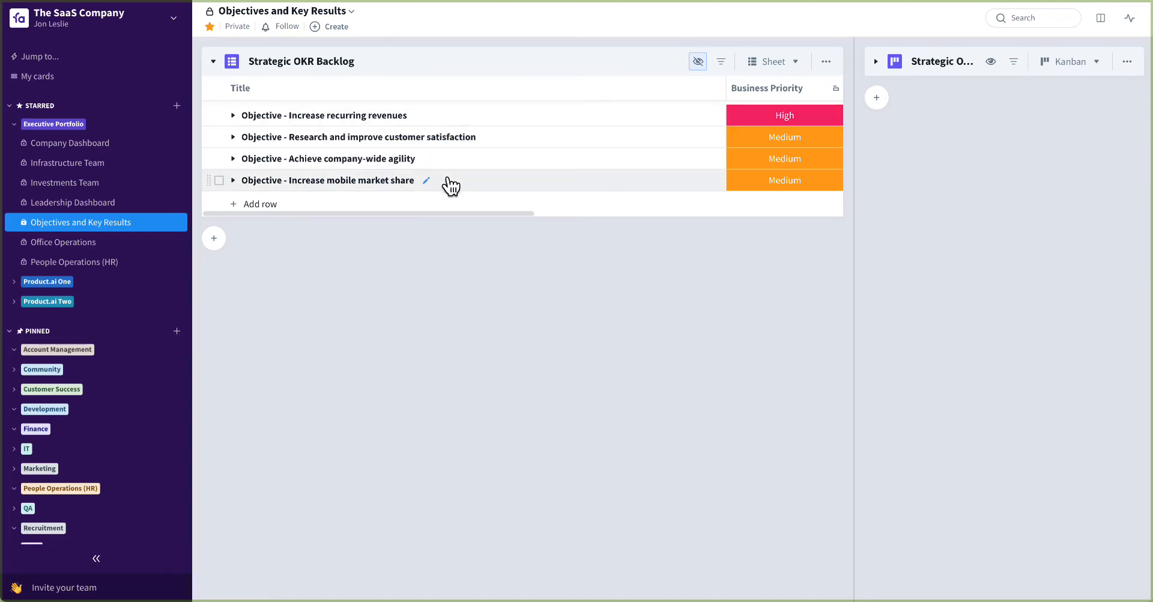
key("Down")
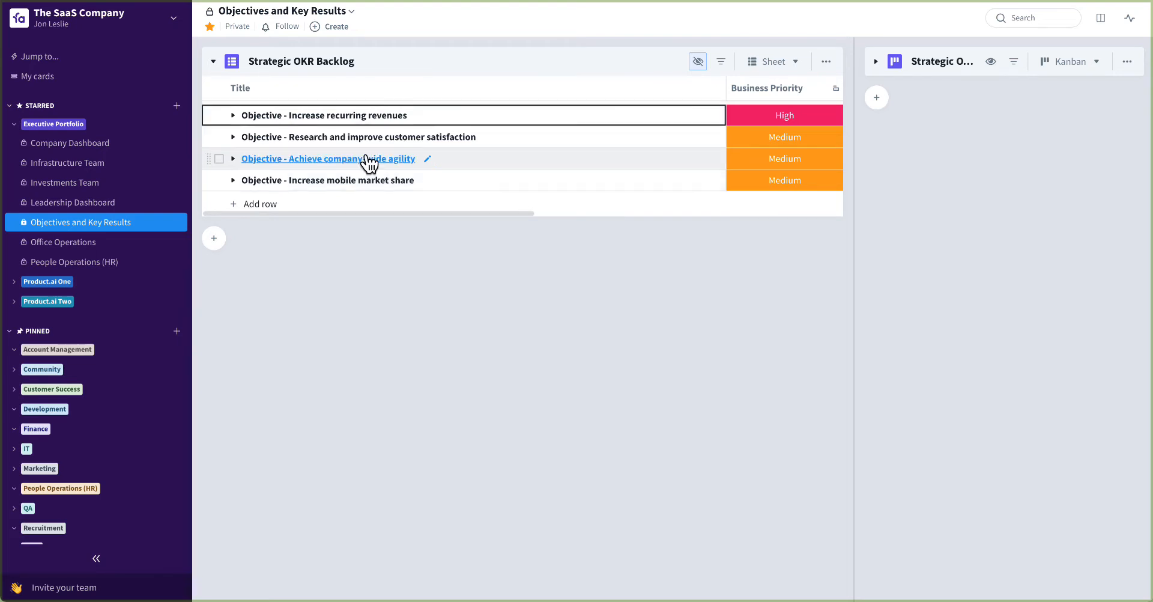
left_click(232, 116)
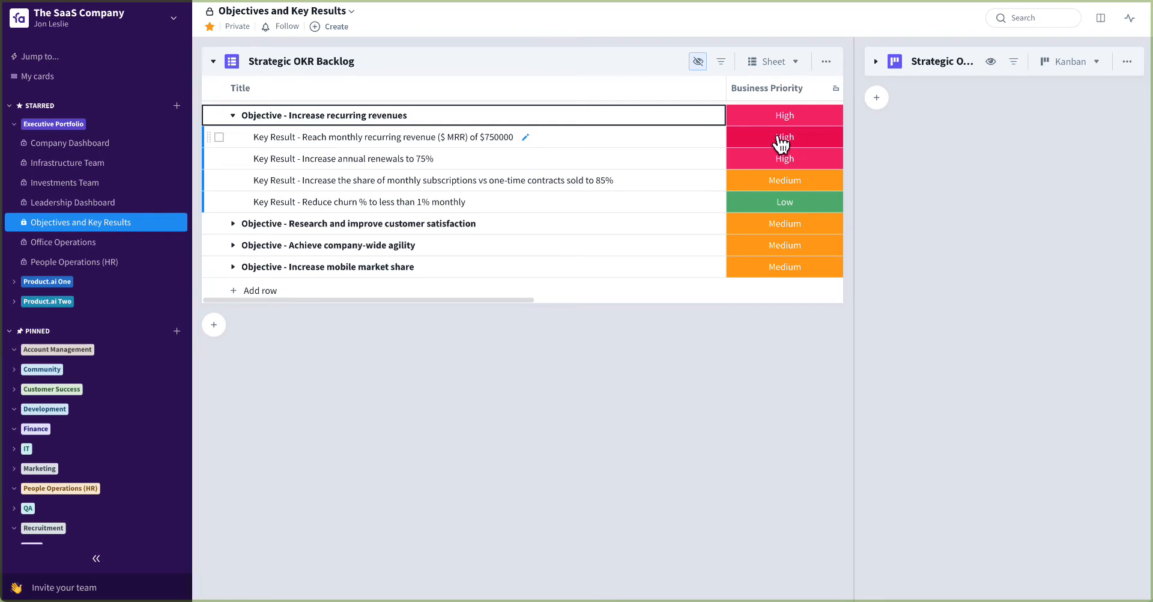
Add the first three key results of "Increase recurring revenues" to the Selected column of Strategic OKR Planning & Tracking
left_click(101, 561)
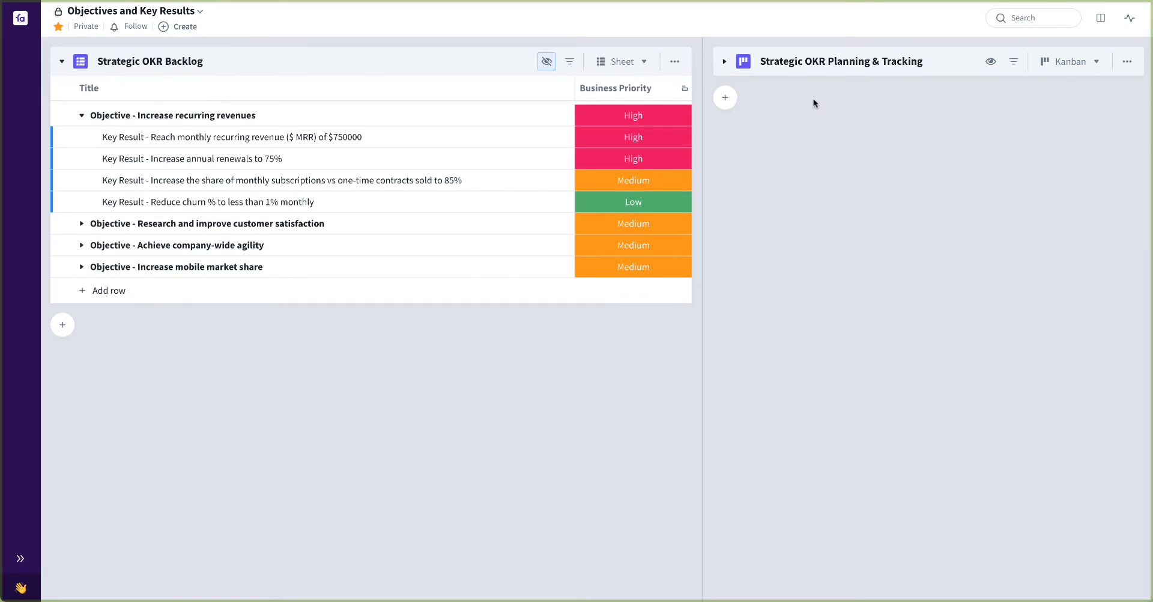
left_click(724, 62)
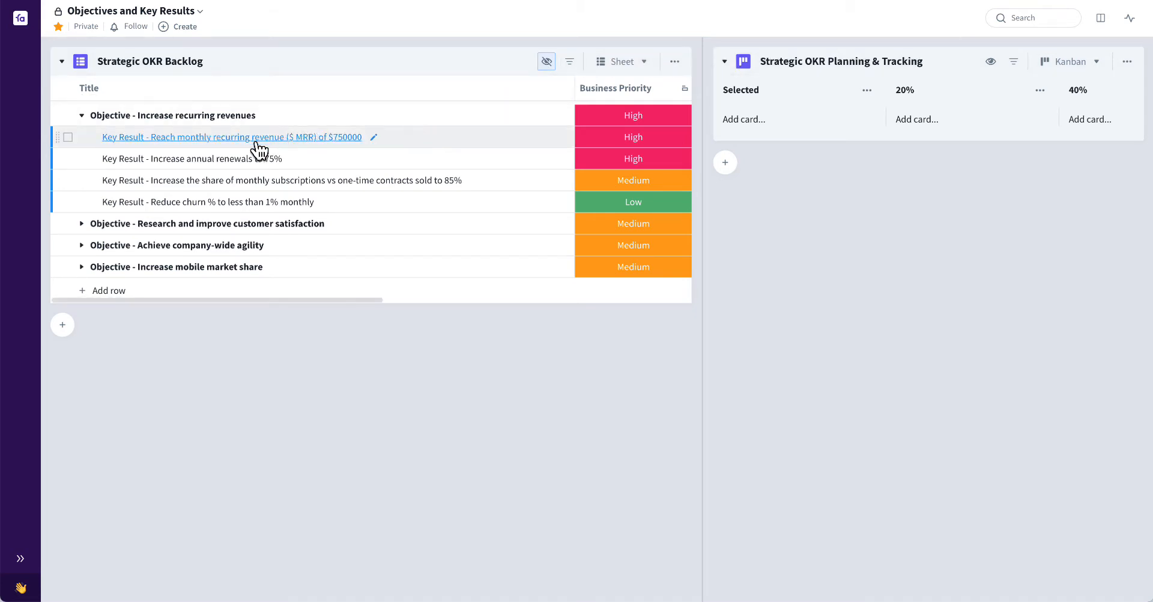
left_click(68, 137)
left_click(68, 159)
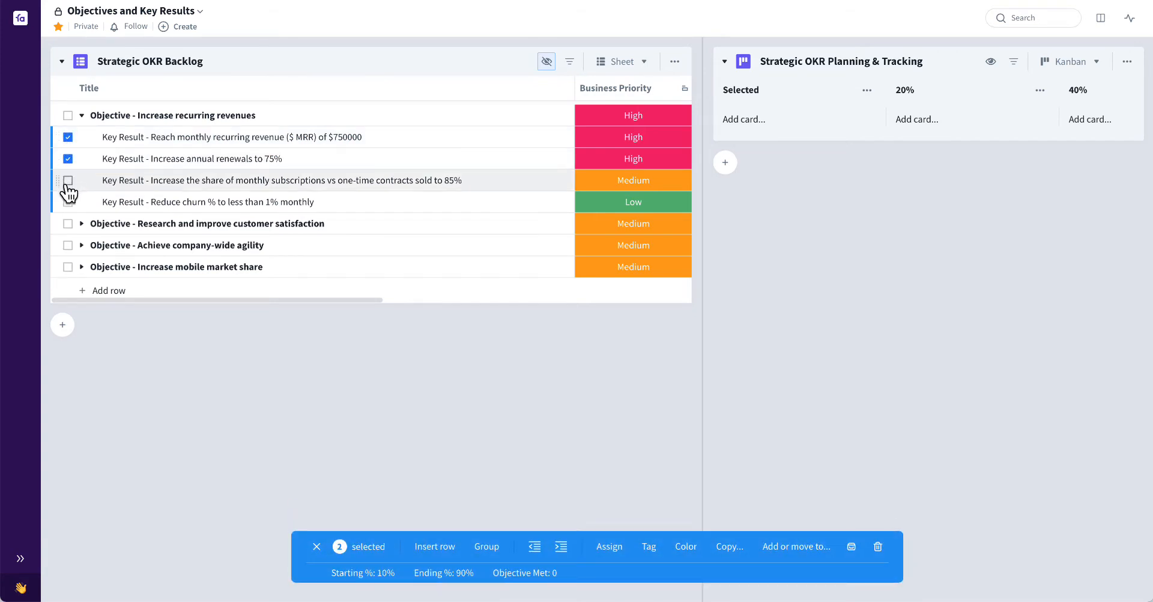
left_click(68, 180)
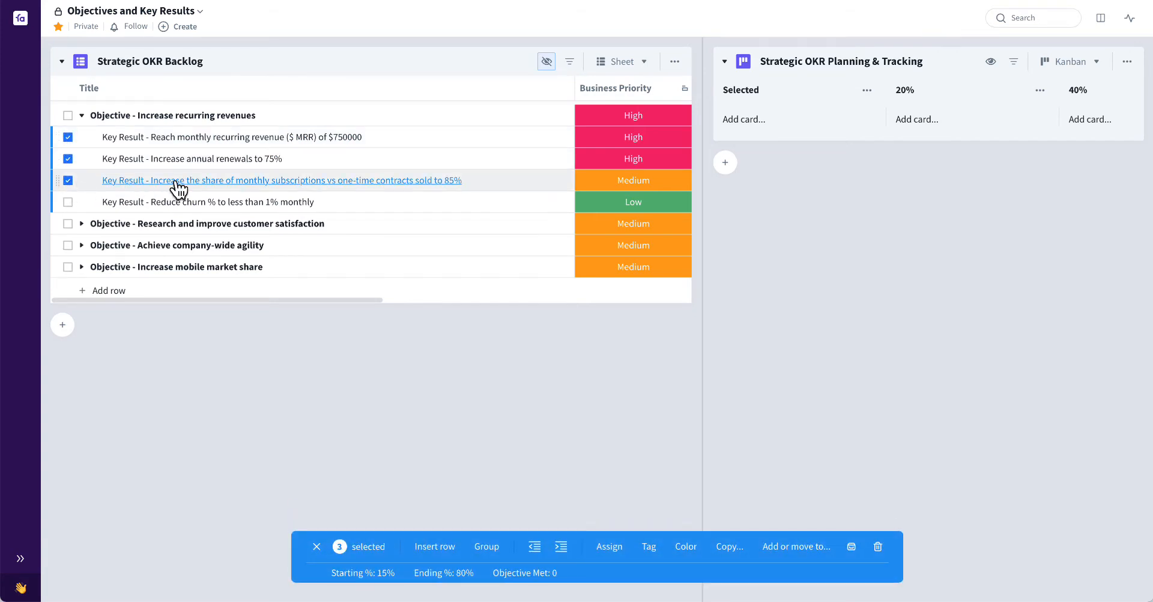
left_click_drag(203, 185, 727, 126)
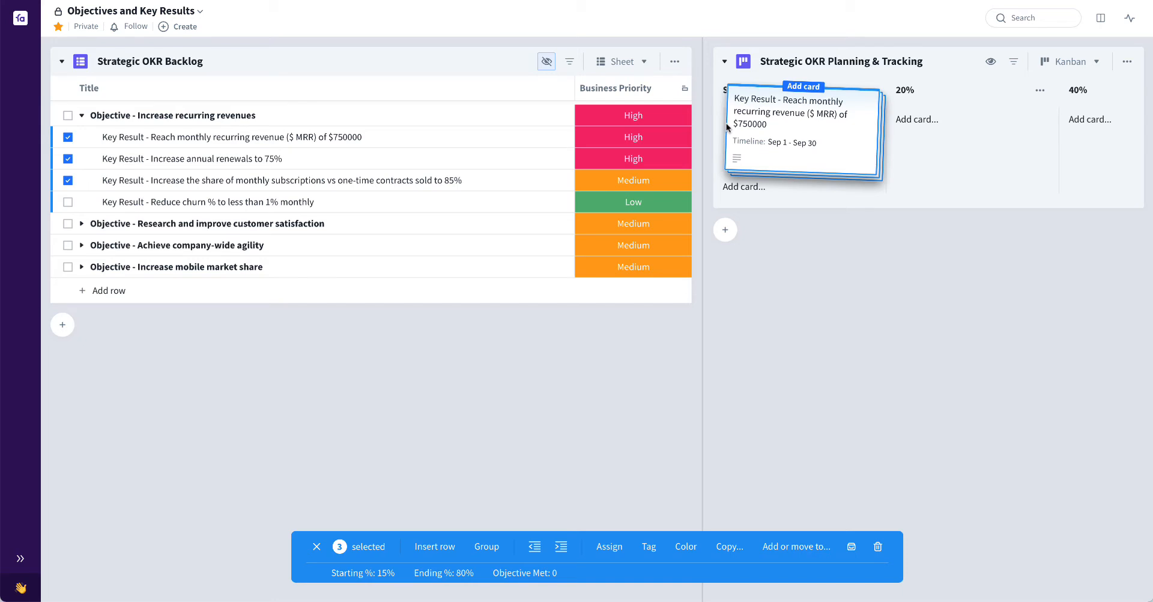
left_click_drag(726, 126, 726, 126)
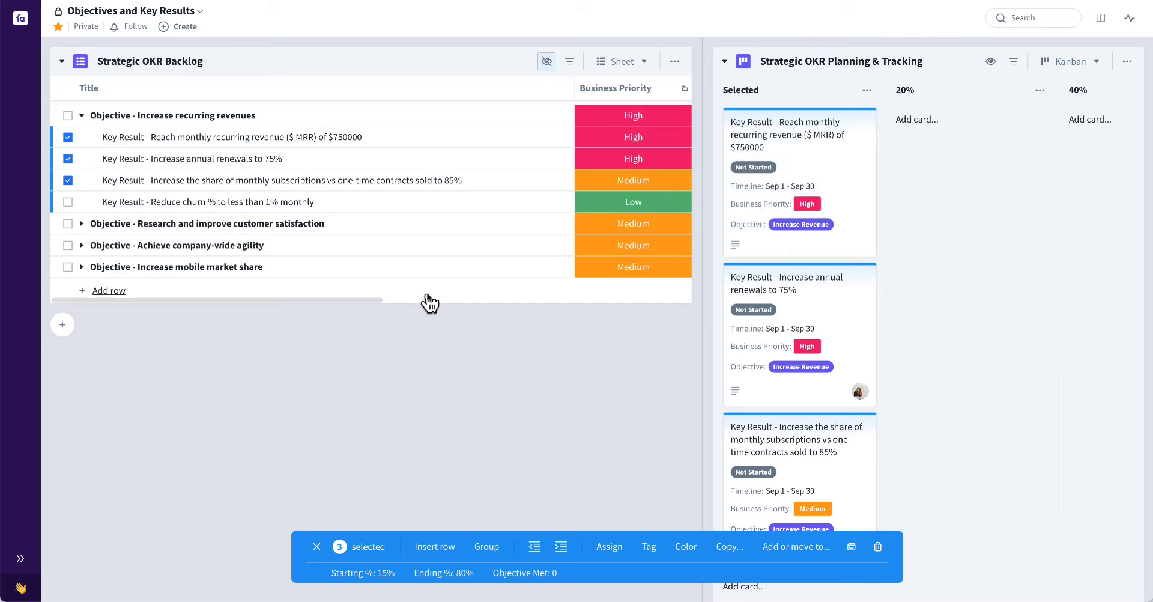
left_click(302, 365)
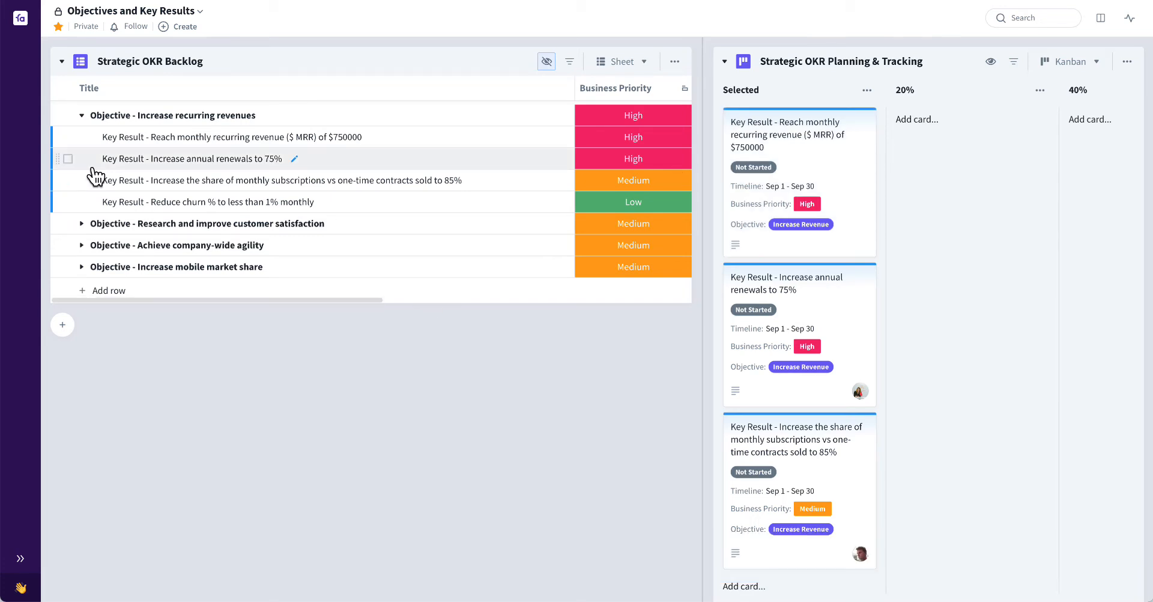
Add the first four key results of "Research and improve customer satisfaction" to the Selected column of the planning board
left_click(82, 224)
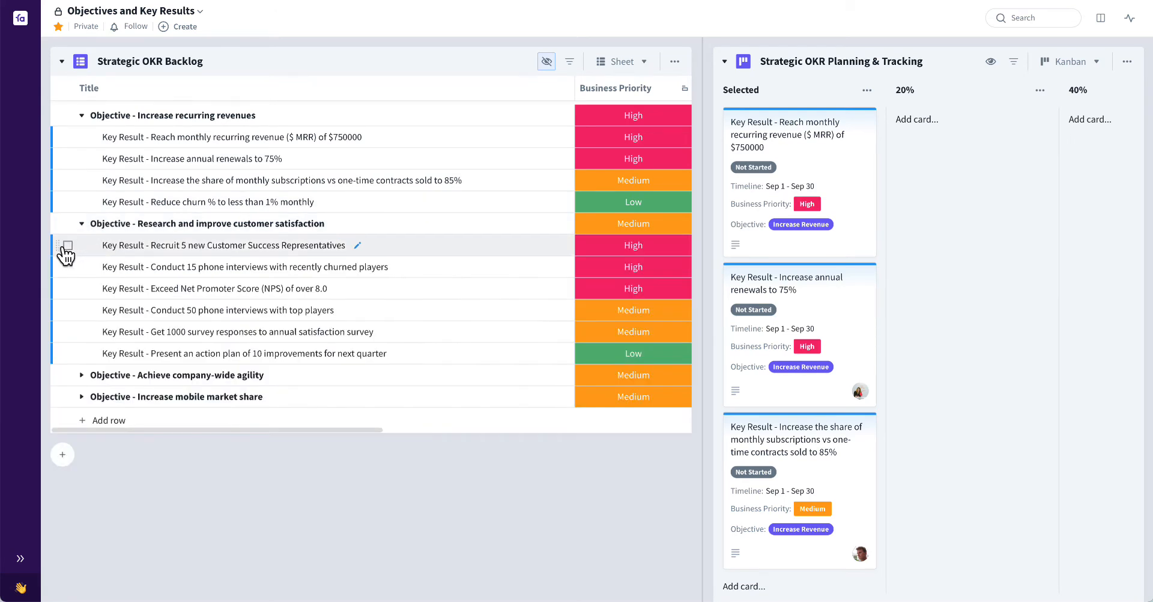
left_click(68, 245)
left_click(67, 267)
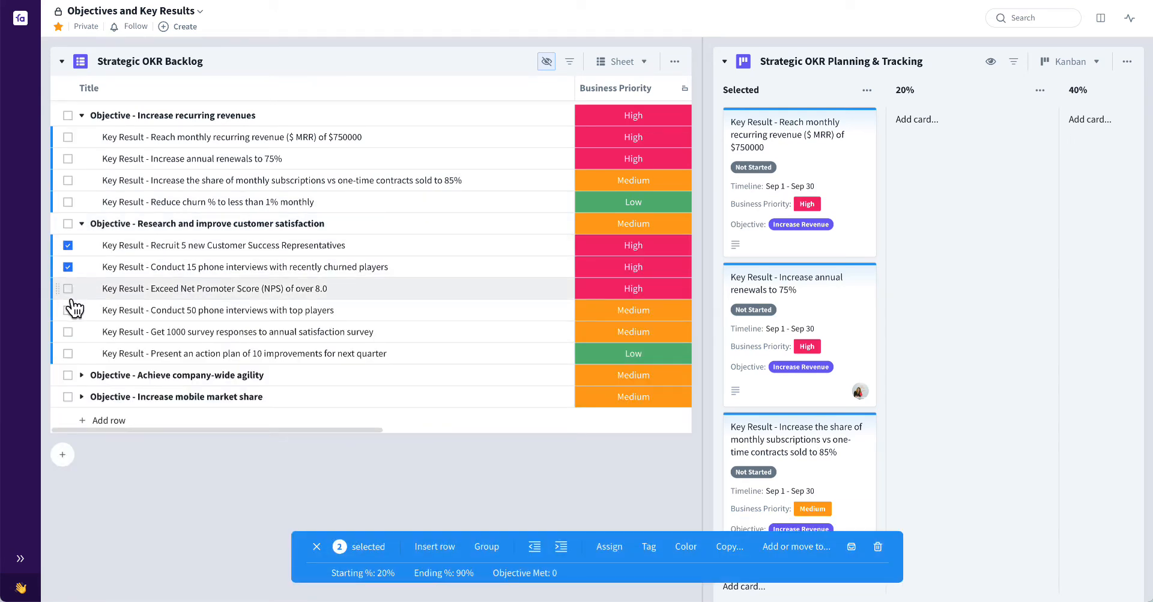
left_click(68, 310, "shift")
left_click_drag(76, 311, 795, 121)
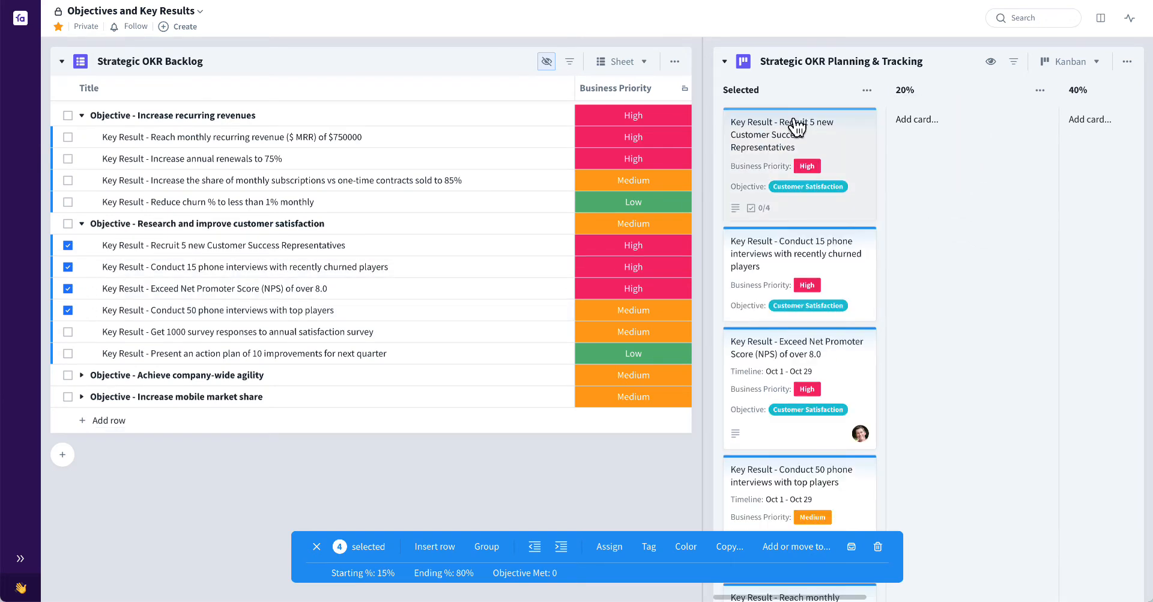
left_click(495, 449)
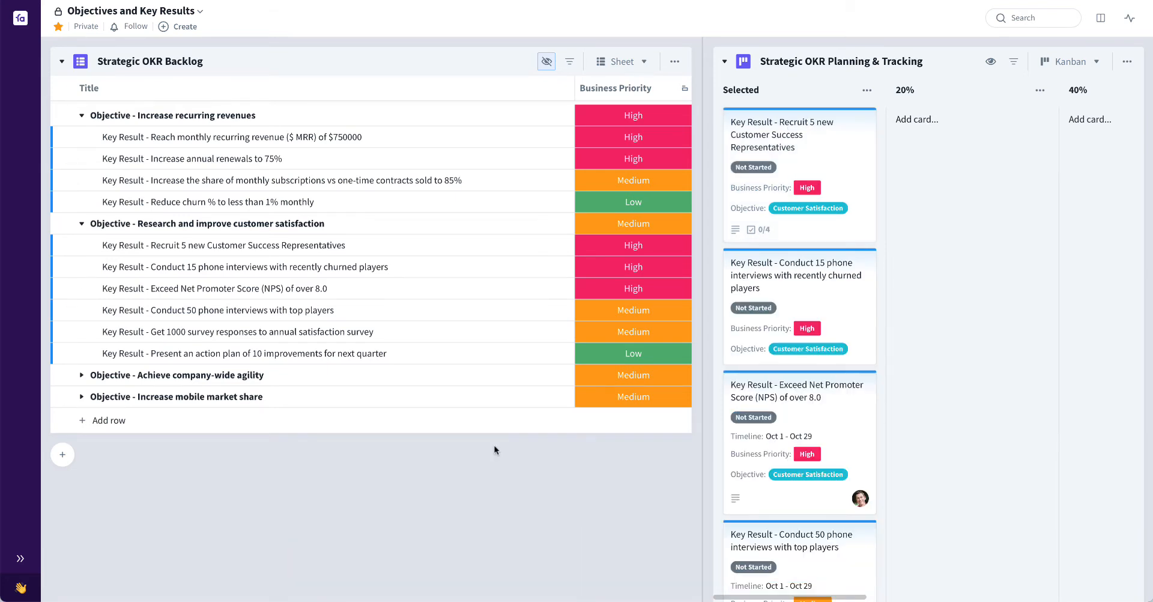
Show only the planning board and set Starting % to 20 on the "Recruit 5 new Customer Success Representatives" card
key("b")
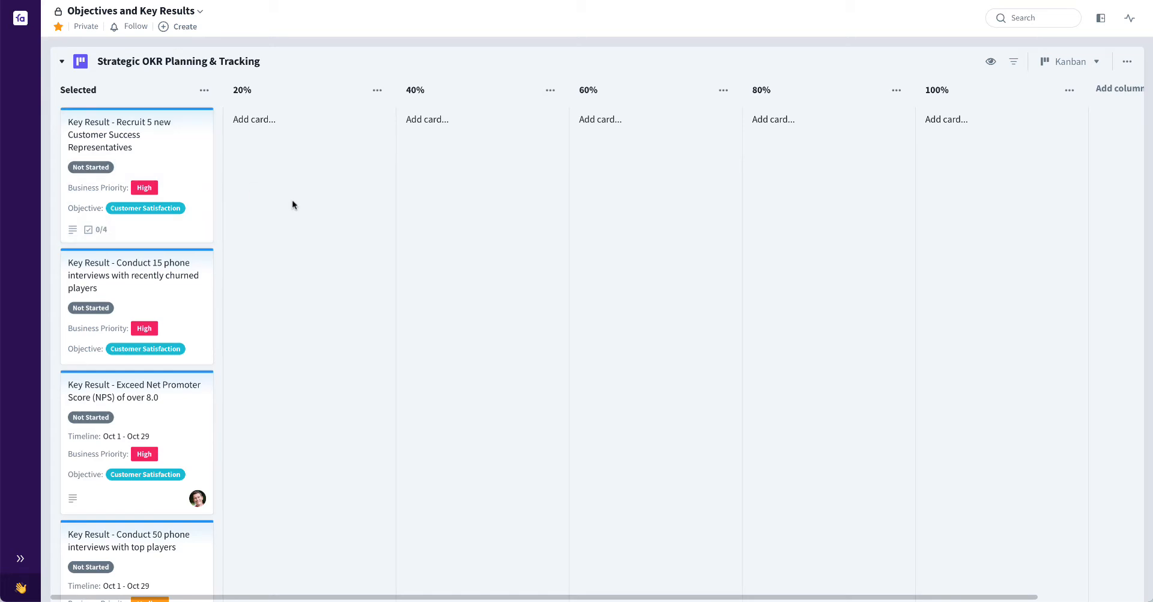
left_click(178, 176)
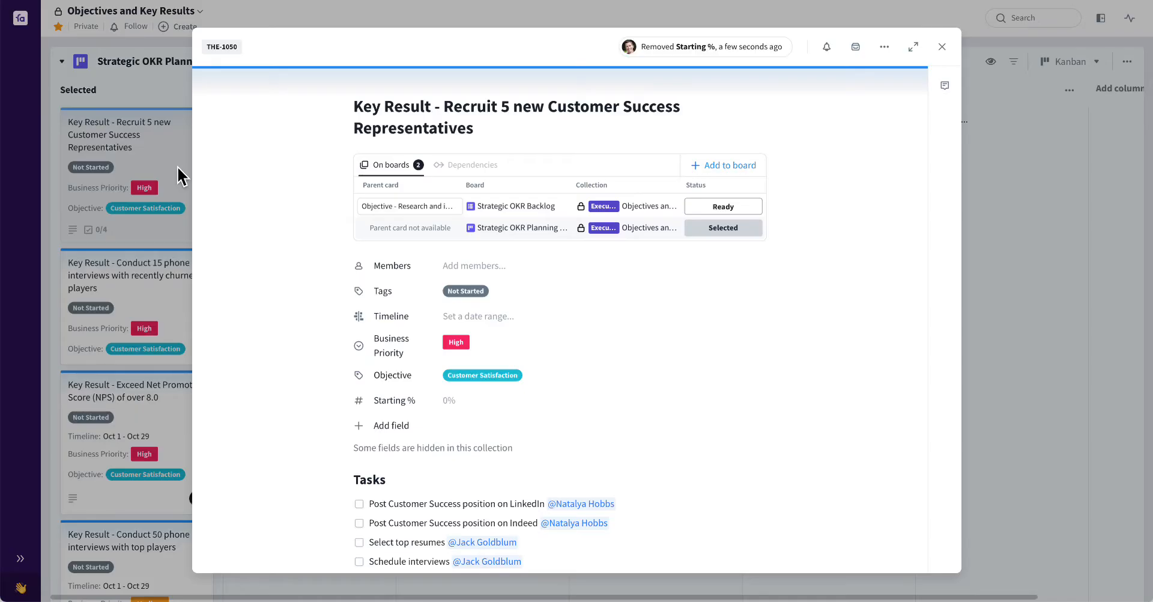
scroll(381, 325, "down", 3)
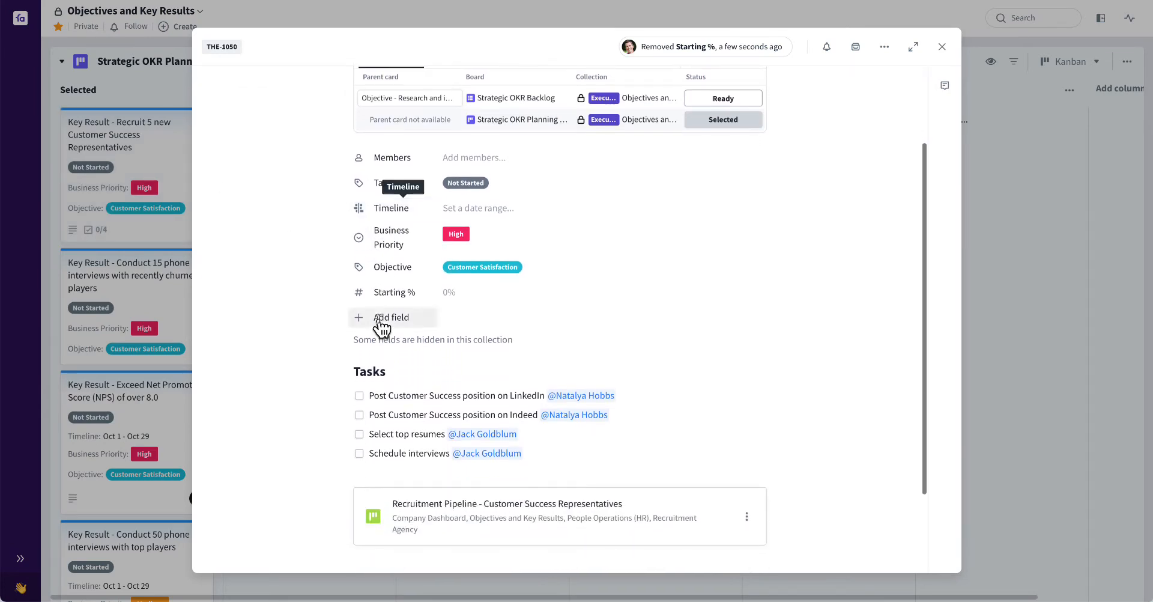
left_click(459, 293)
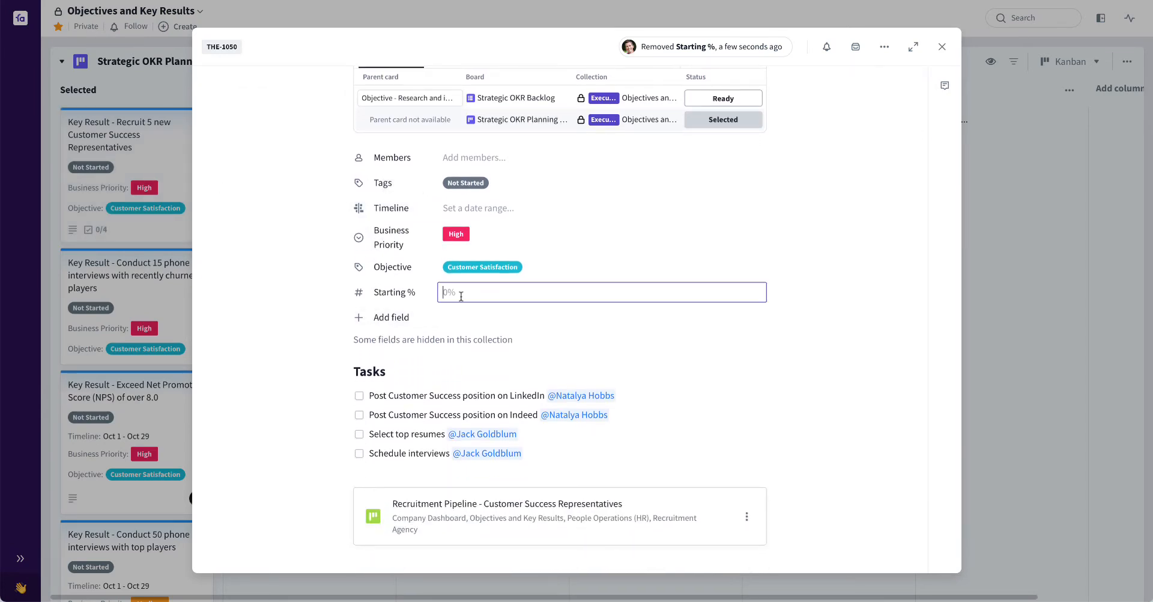
scroll(461, 295, "up", 1)
scroll(461, 295, "up", 2)
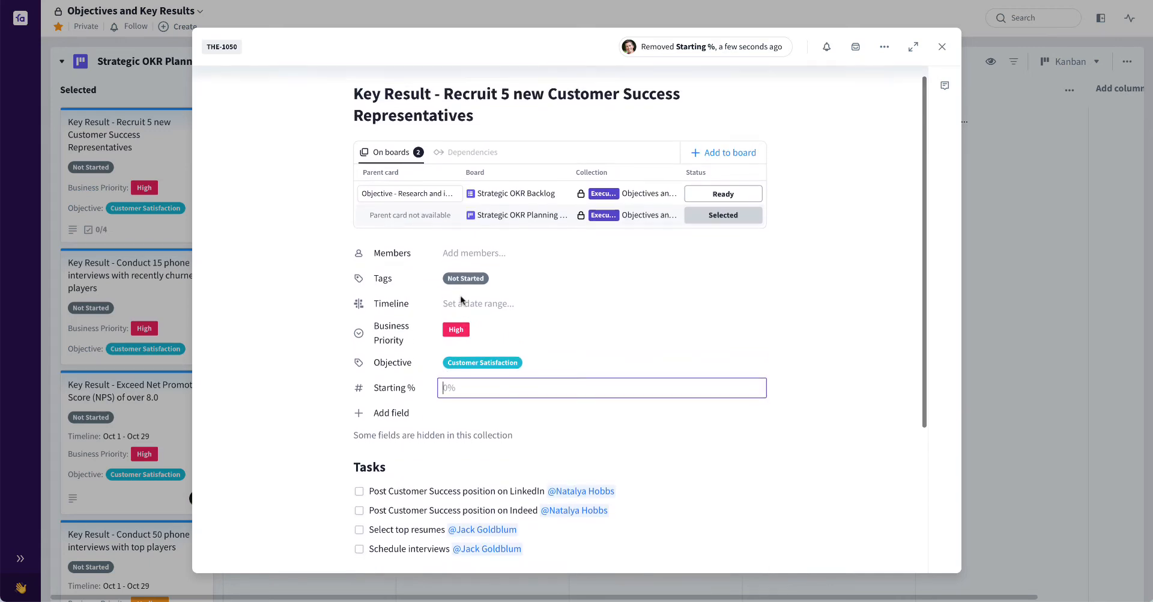
scroll(460, 295, "down", 1)
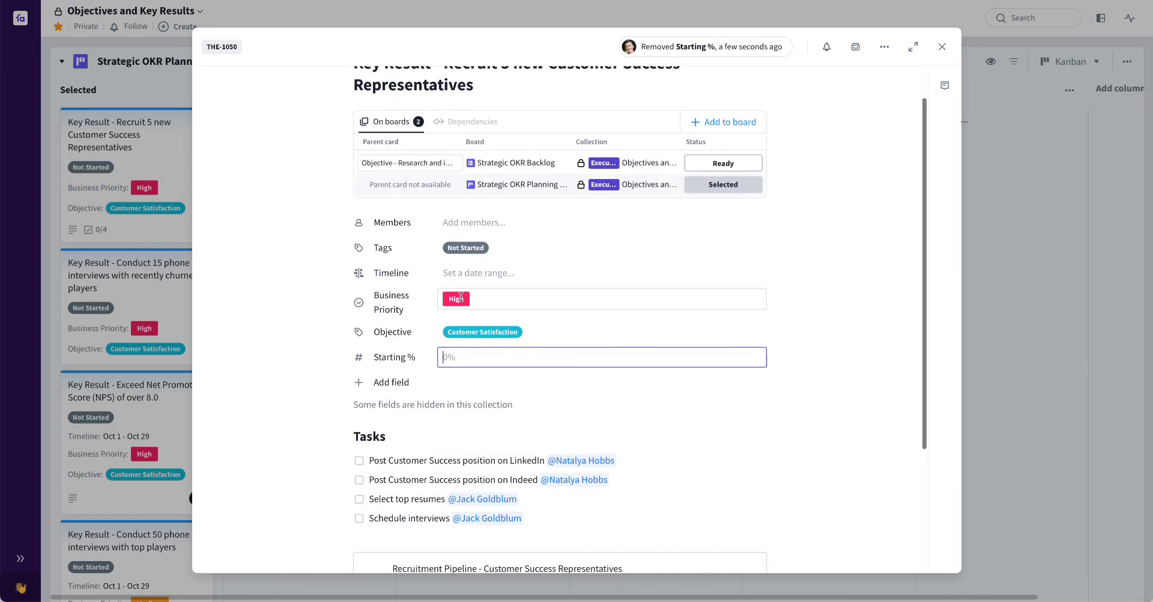
type("20")
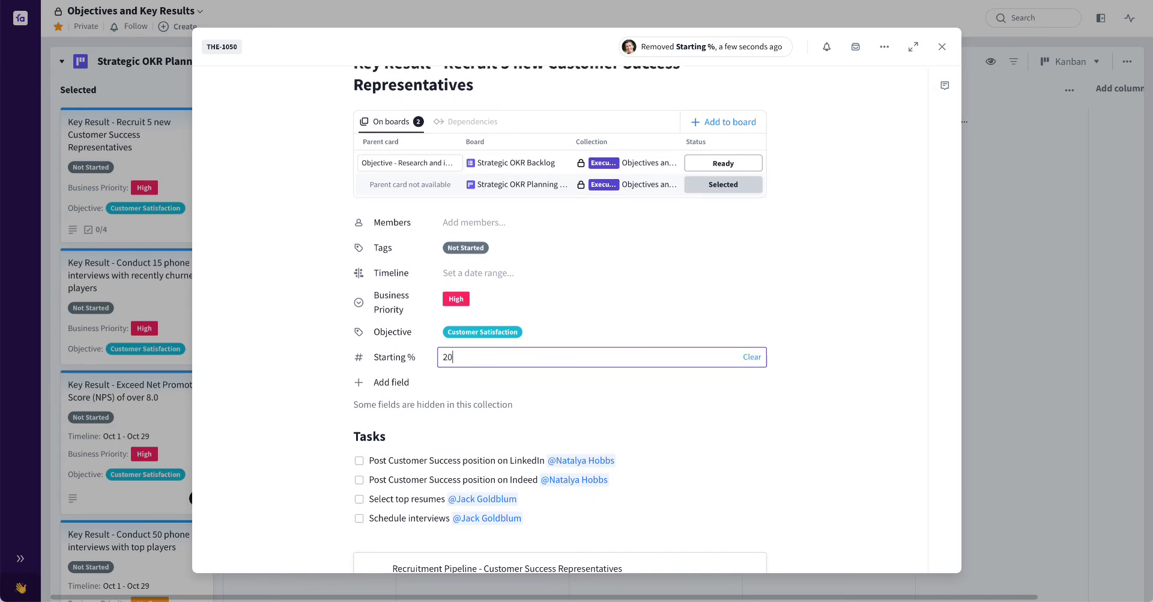
key("Return")
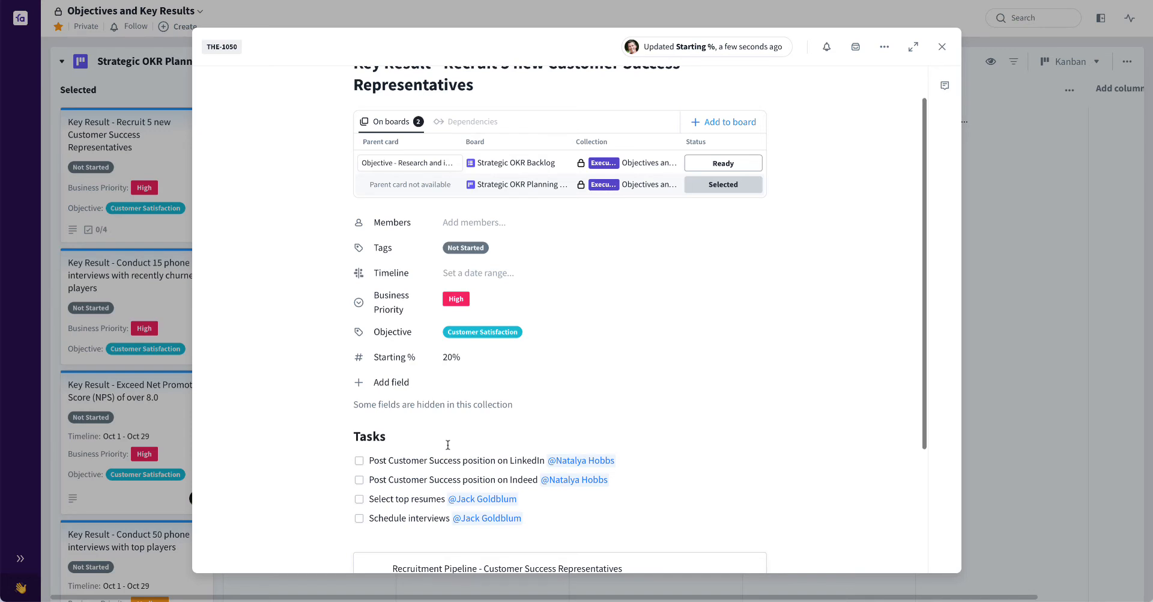
scroll(429, 423, "down", 1)
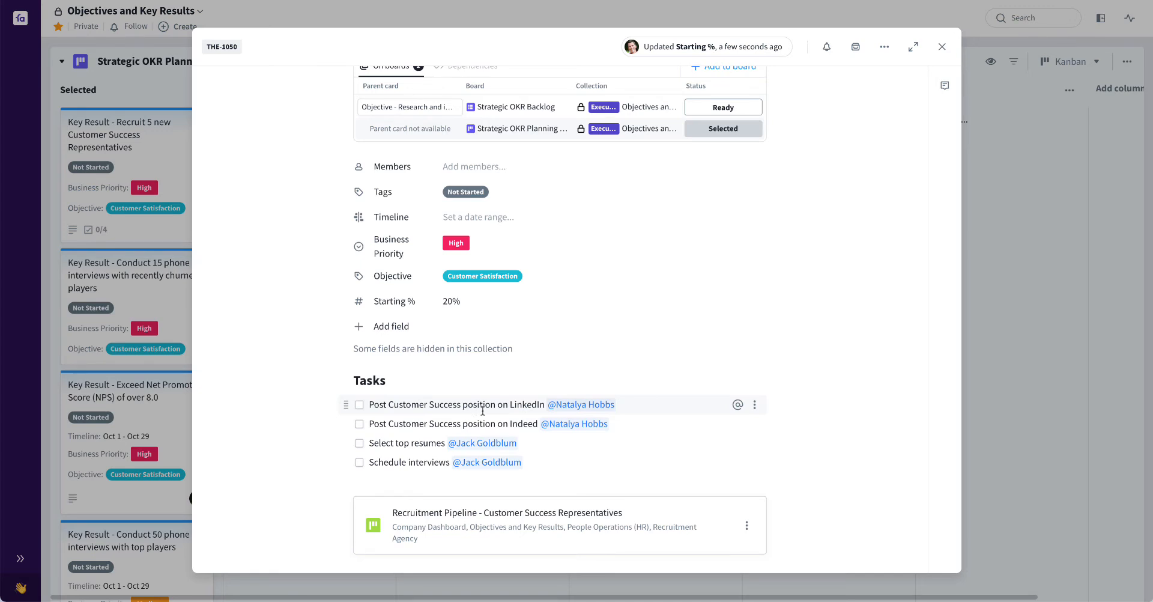
left_click(565, 407)
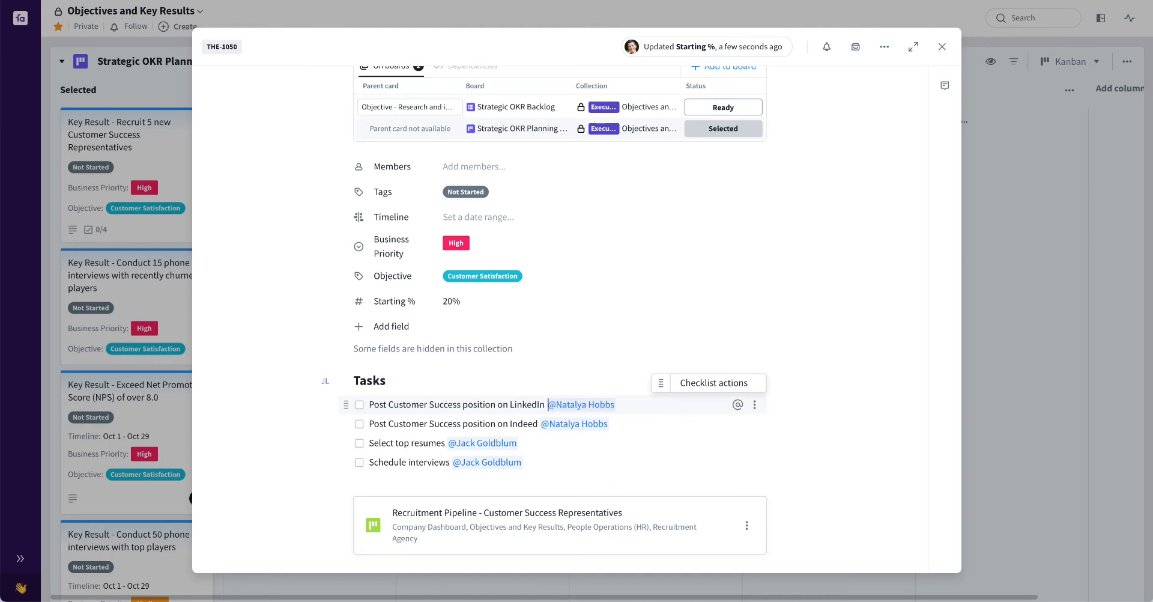
left_click(942, 47)
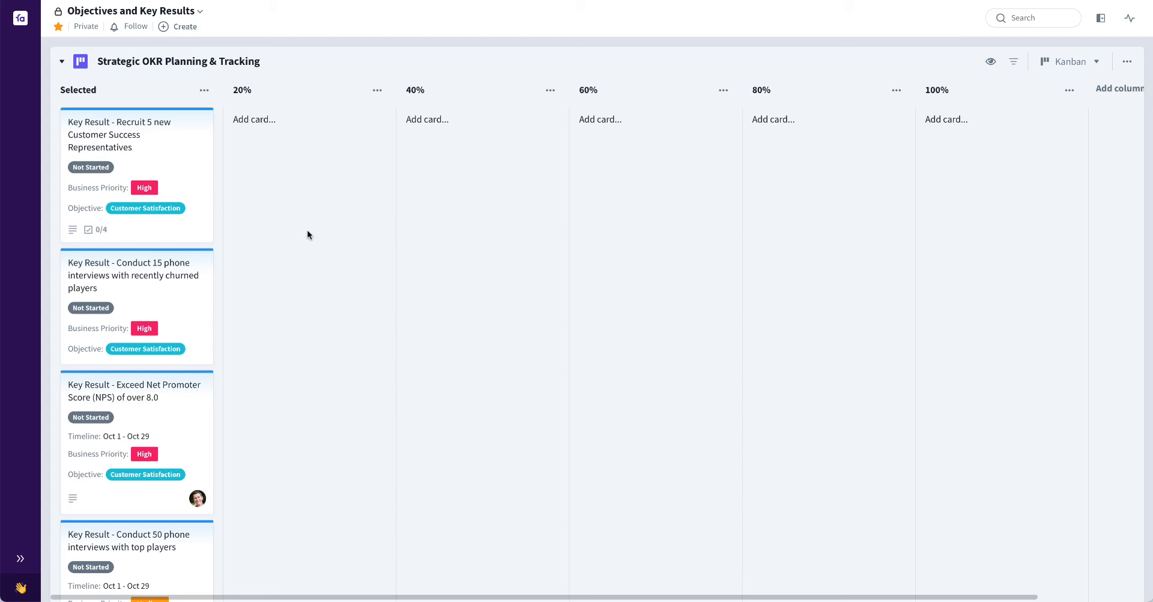
Narrow the backlog's Title column to show Progress and move the "Recruit 5 new Customer Success Representatives" card through 20% to the 60% column
key("Left")
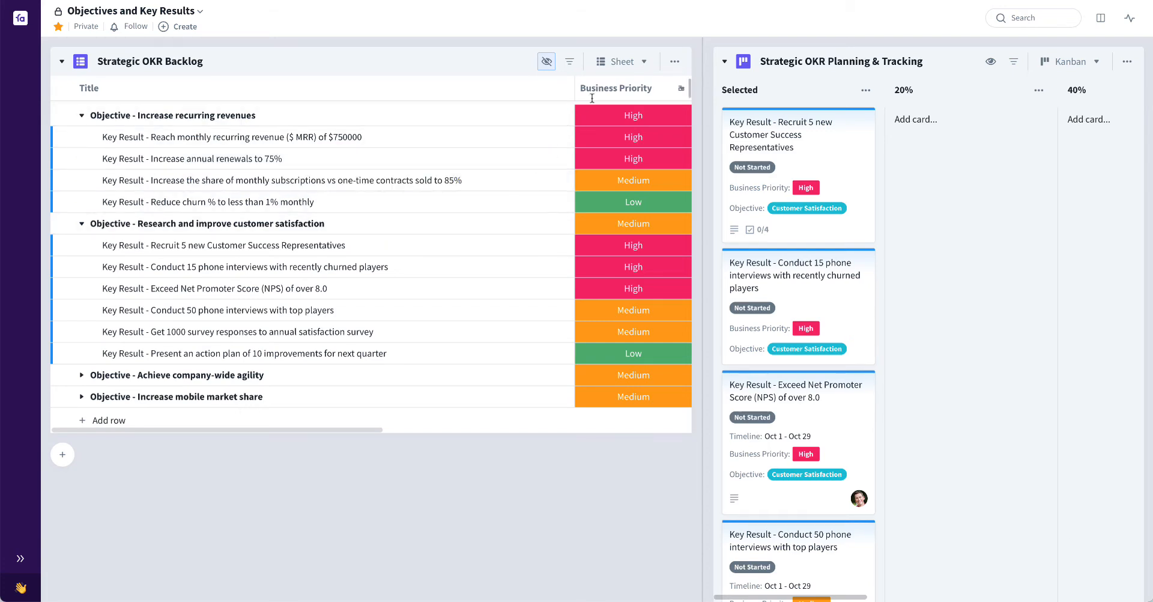
left_click_drag(571, 89, 496, 100)
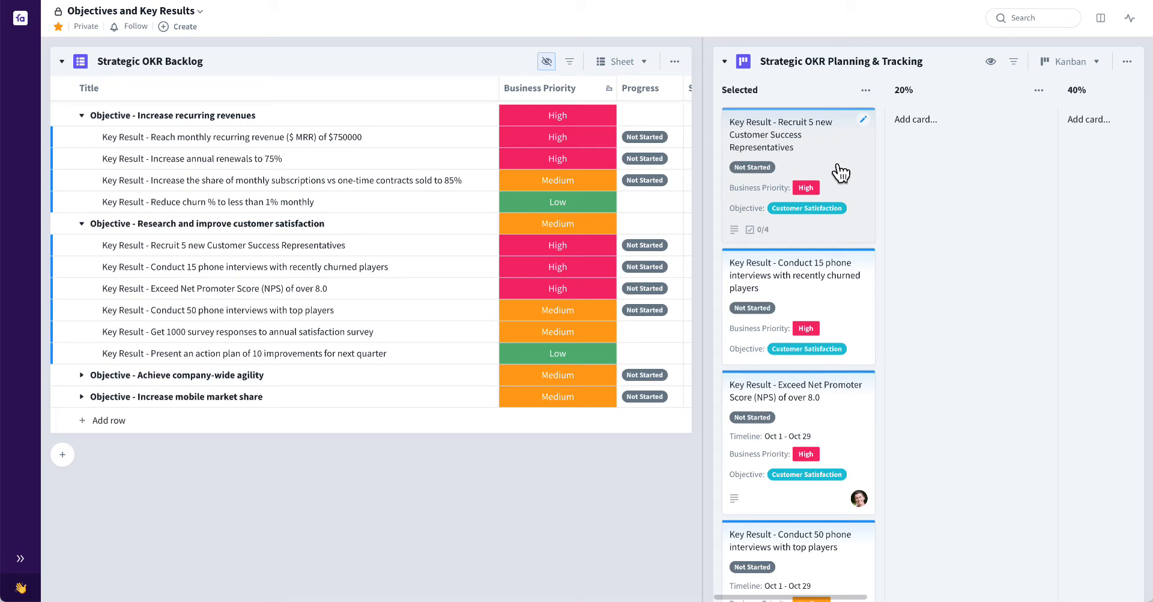
left_click_drag(849, 170, 929, 171)
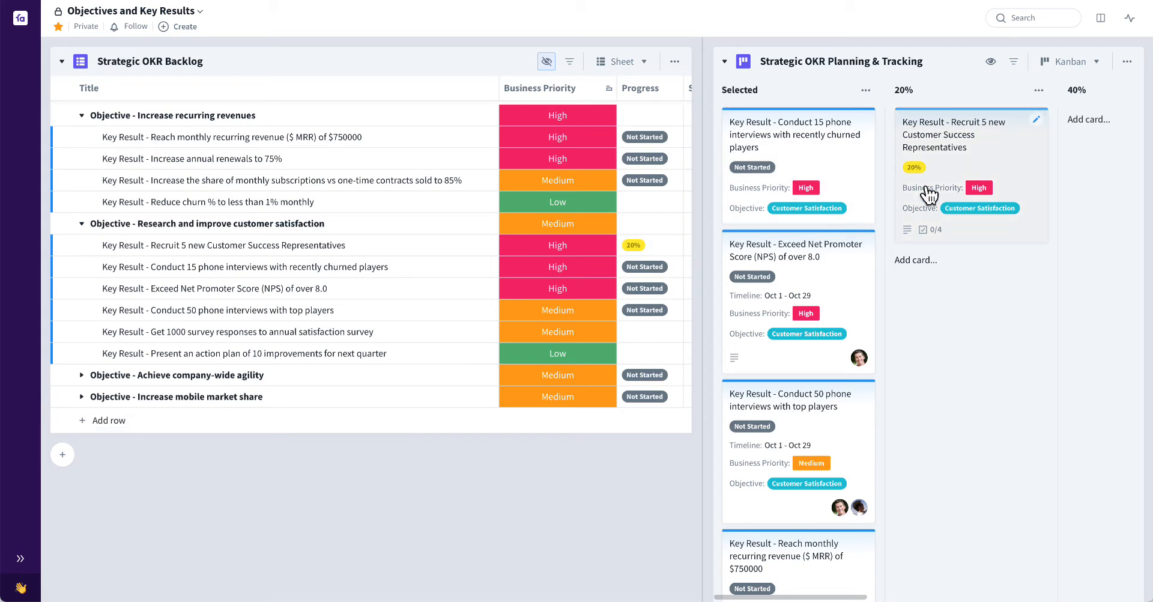
left_click_drag(987, 177, 1035, 162)
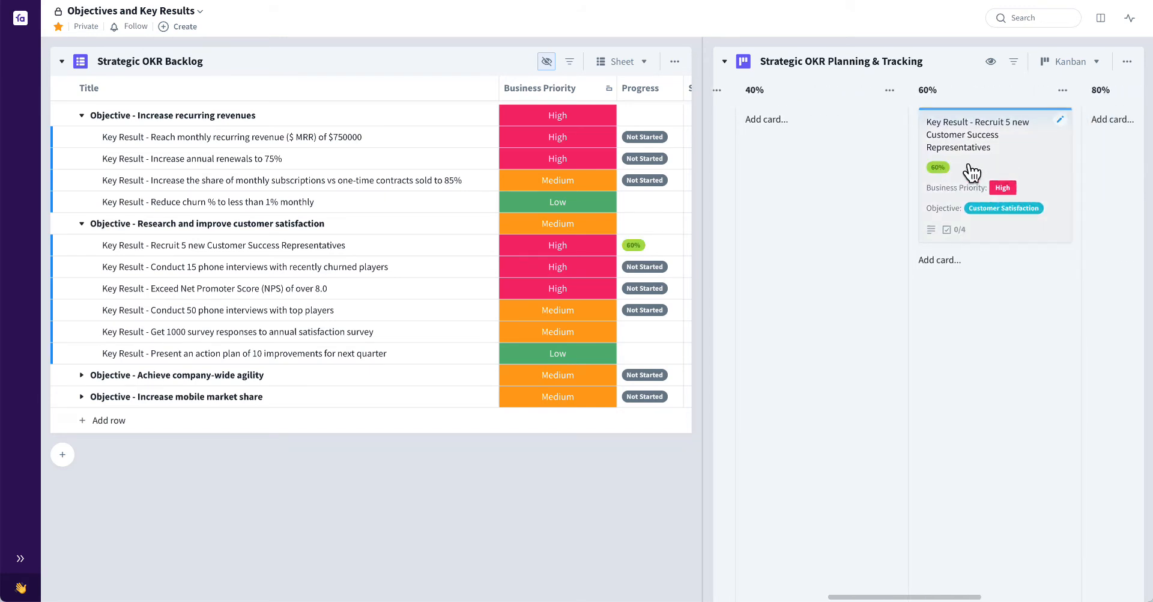
Move the "Conduct 15 phone interviews with recently churned players" card through the 20%, 40% and 60% columns to 80%
scroll(809, 252, "left", 5)
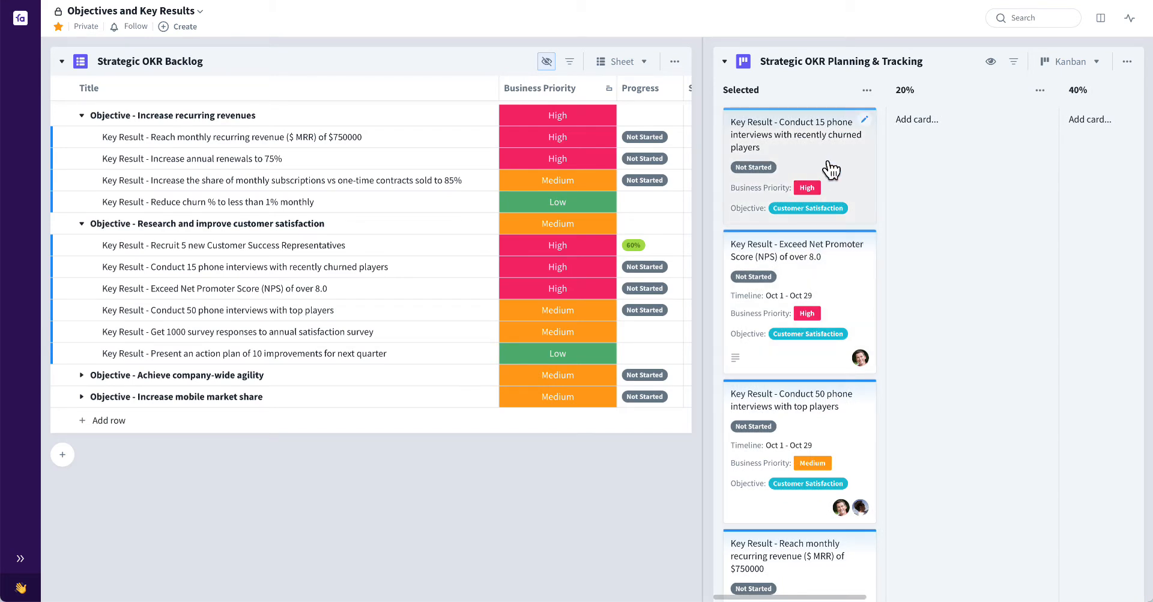
left_click_drag(830, 169, 972, 168)
scroll(972, 170, "right", 2)
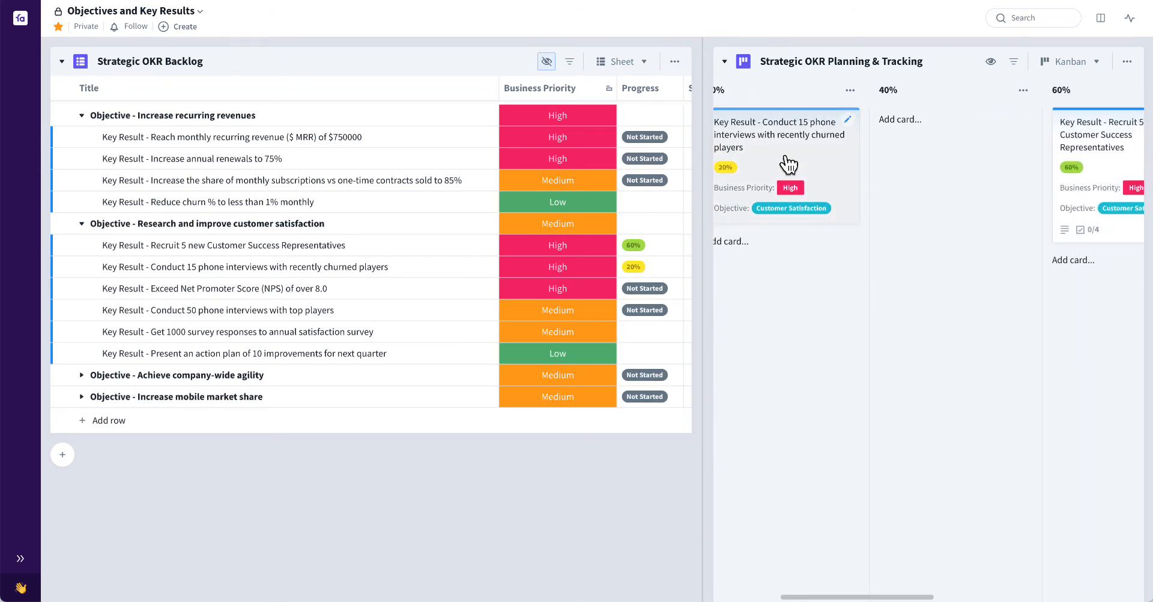
left_click_drag(784, 162, 976, 164)
scroll(973, 163, "right", 2)
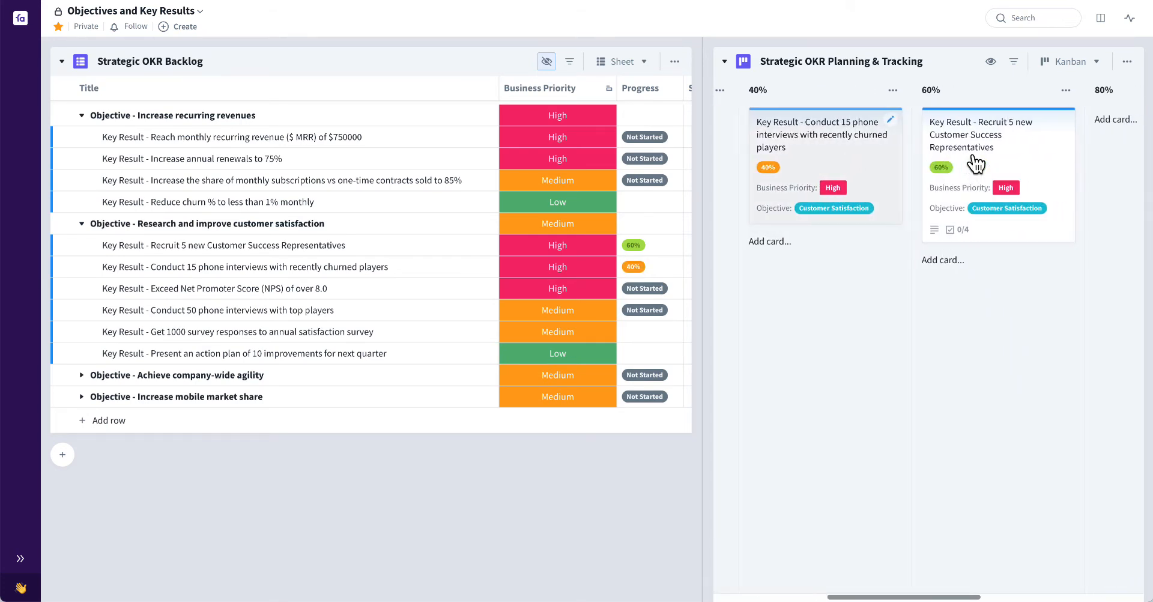
left_click_drag(859, 149, 1072, 147)
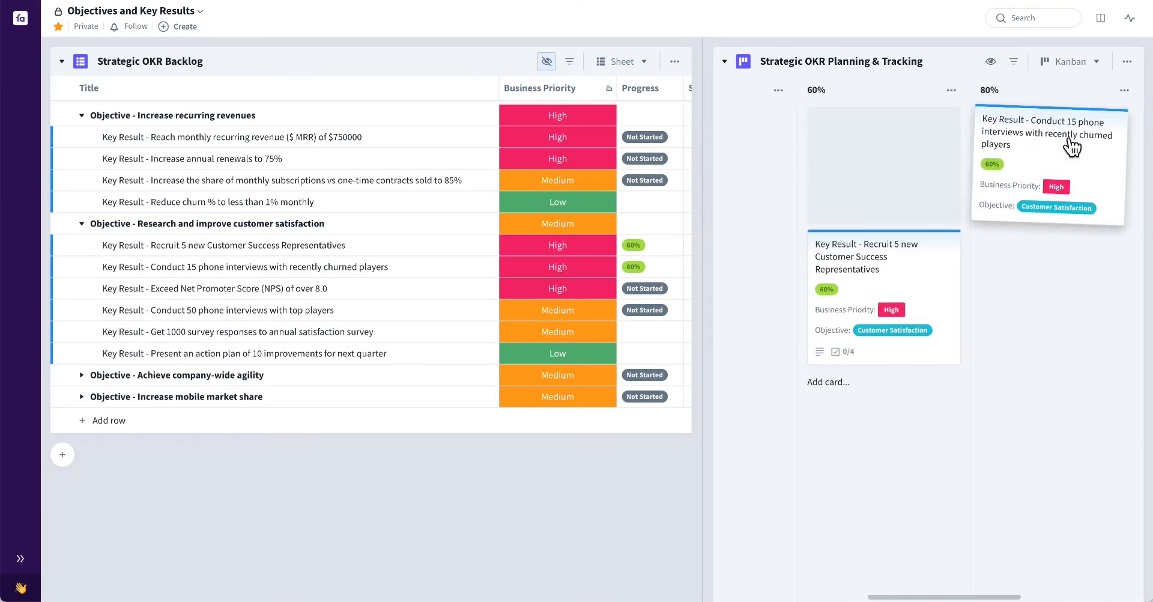
scroll(1074, 148, "right", 2)
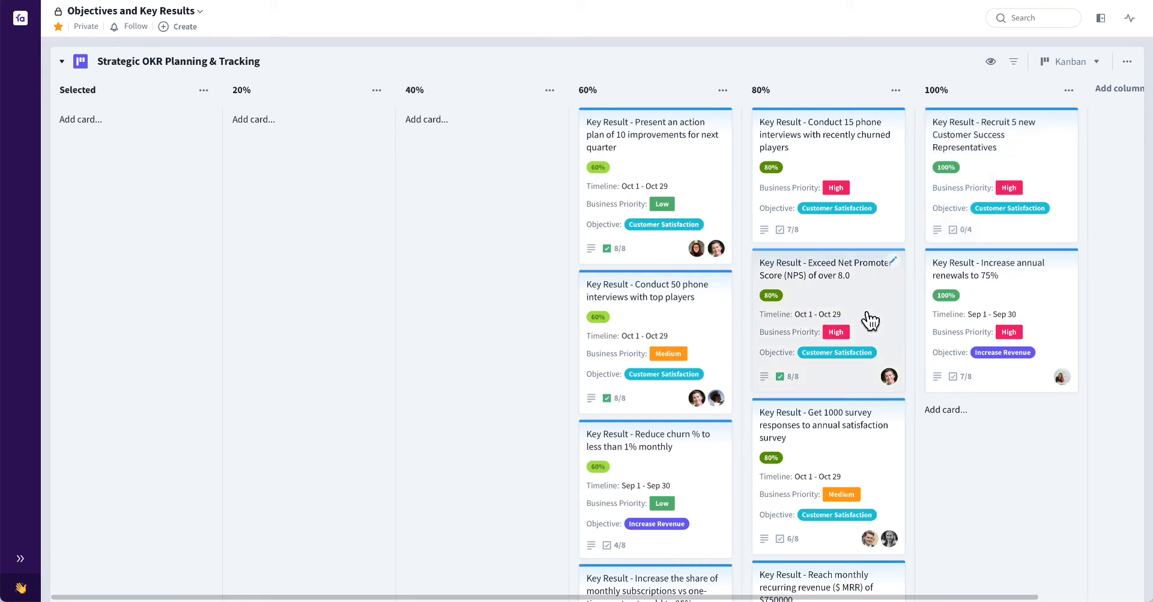
Review the key result cards in the 60%, 80% and 100% columns of the planning board
scroll(870, 319, "down", 1)
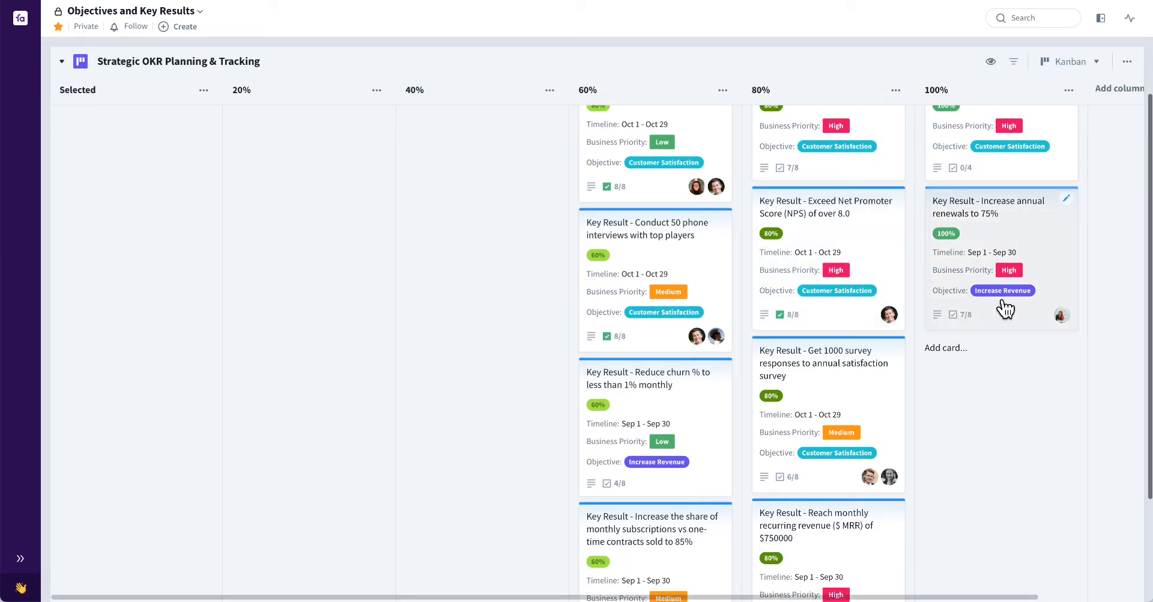
scroll(1005, 309, "down", 1)
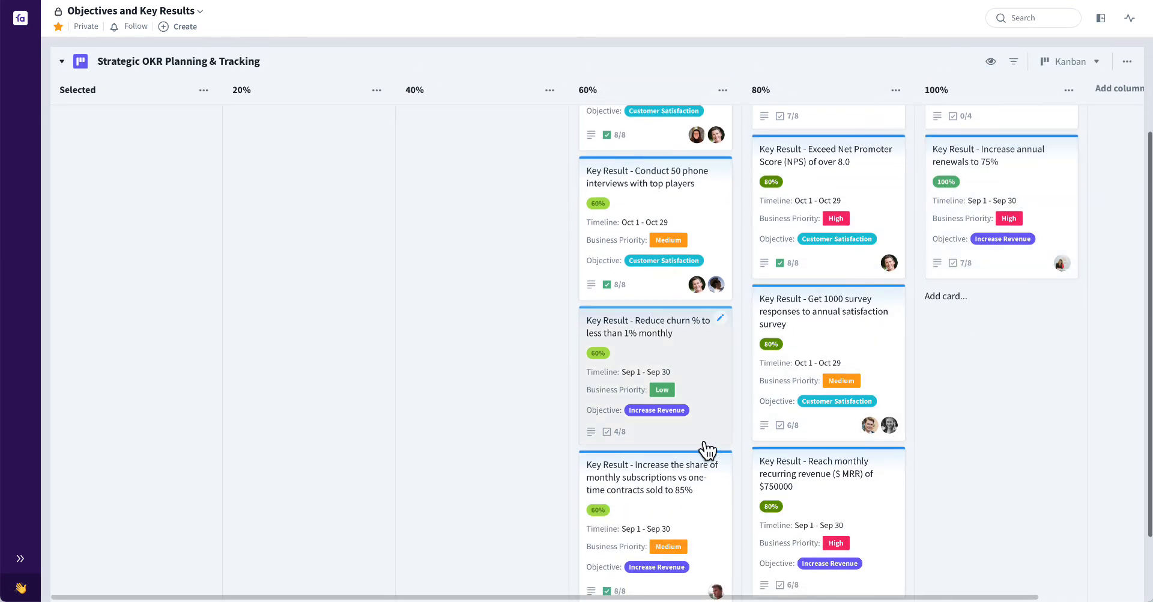
scroll(696, 434, "down", 1)
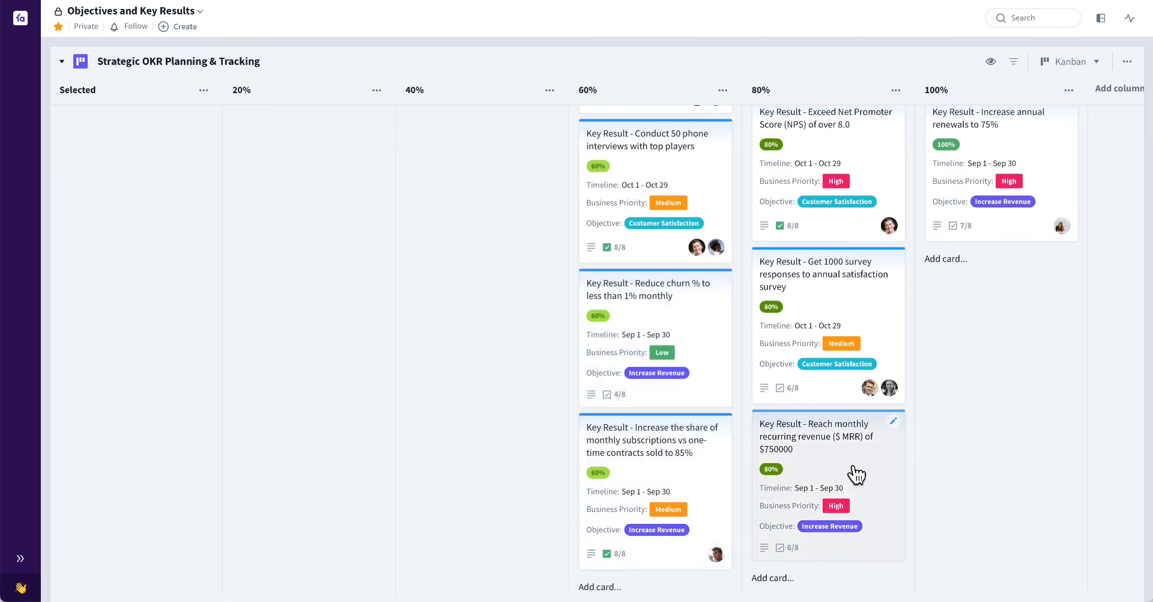
scroll(855, 474, "up", 2)
scroll(855, 474, "up", 1)
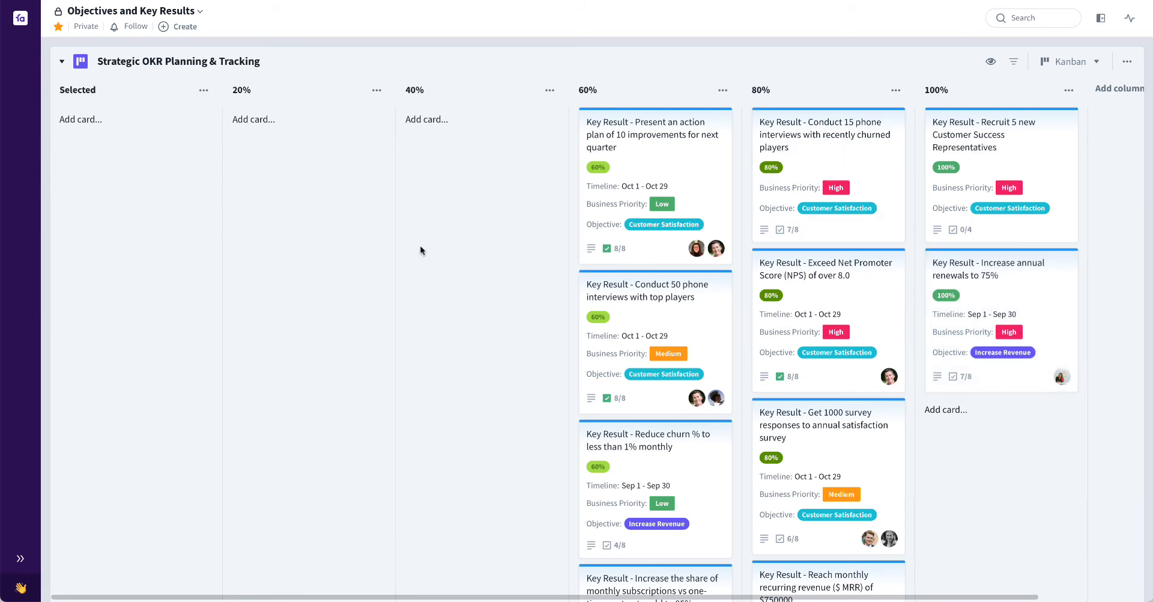
Show the backlog beside the planning board and widen it to display its columns from Progress through Timeline
key("Tab")
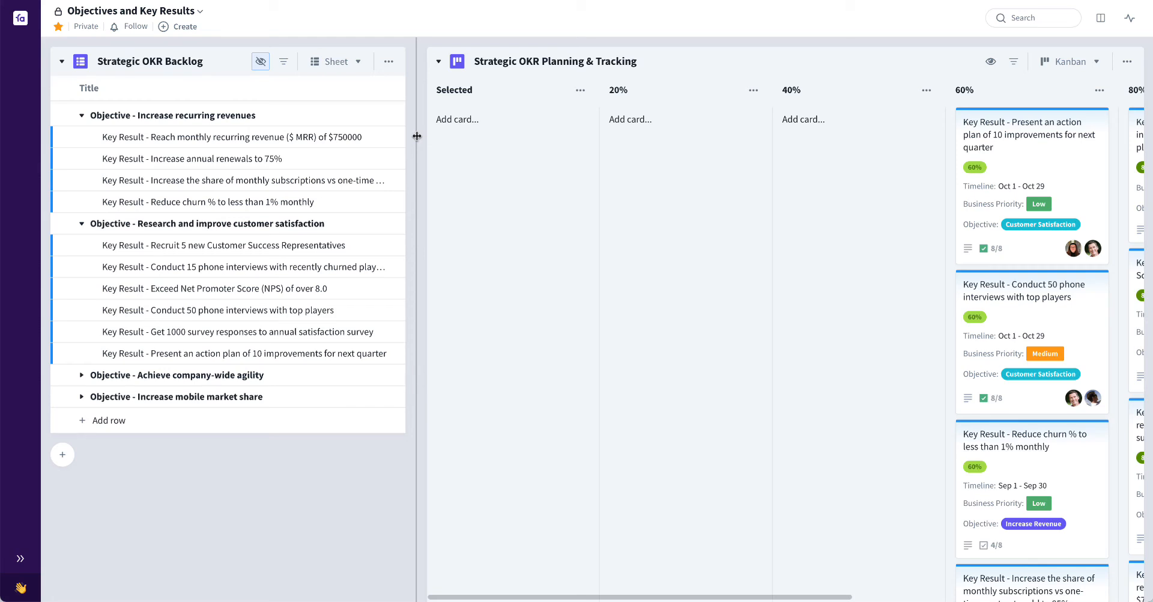
left_click_drag(416, 137, 961, 140)
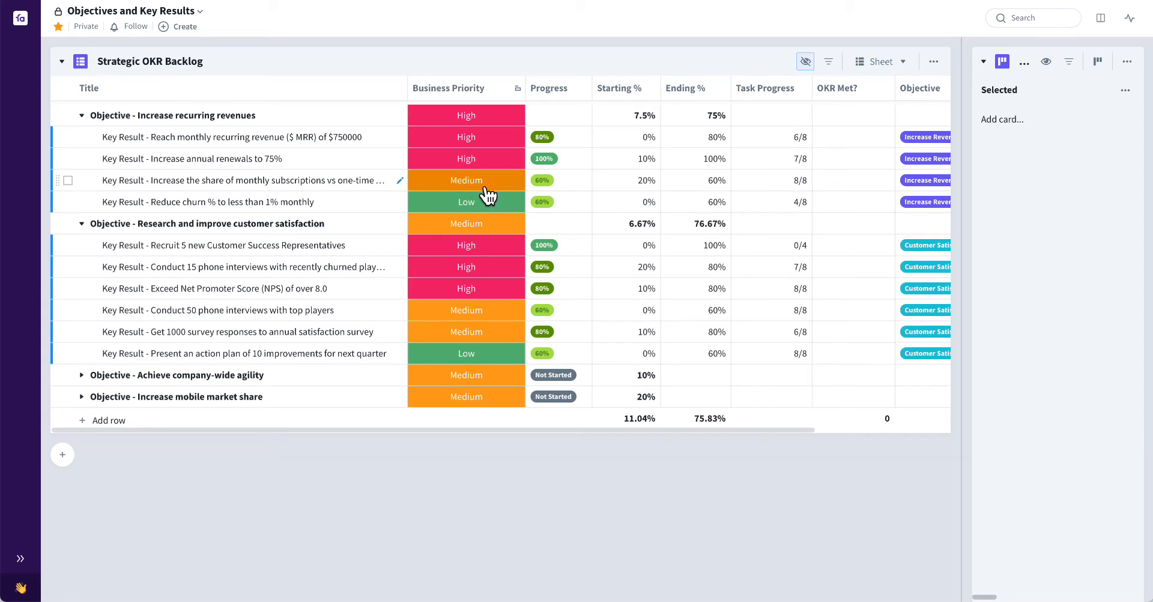
scroll(545, 161, "right", 3)
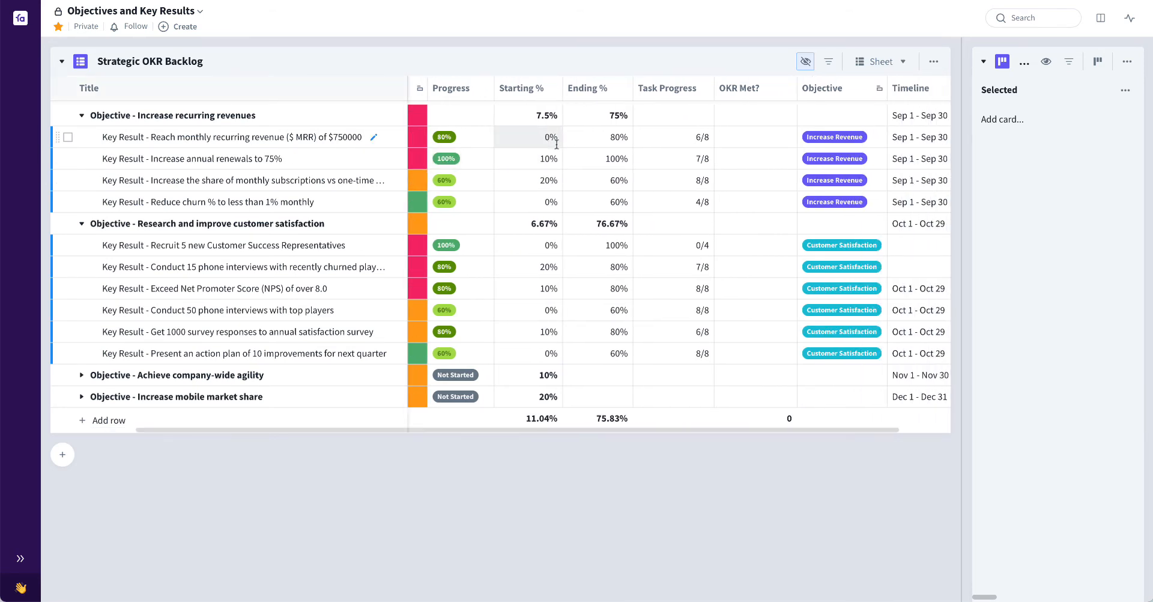
Set Ending % of the "Reach monthly recurring revenue ($ MRR) of $750000" key result to 100, and restore it to 80
double_click(617, 159)
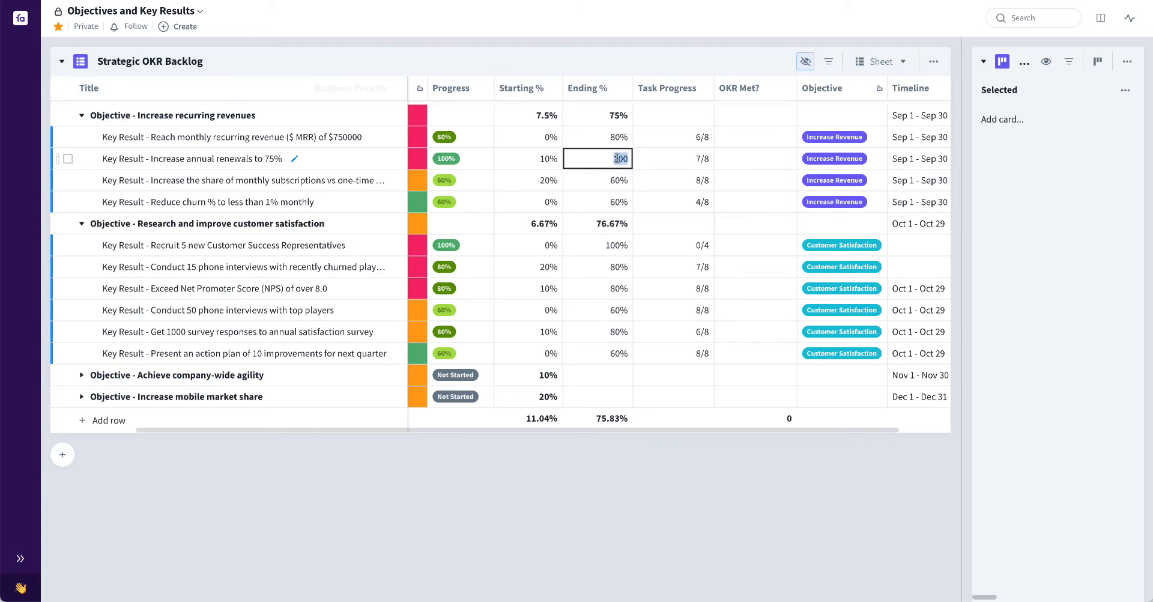
left_click(617, 115)
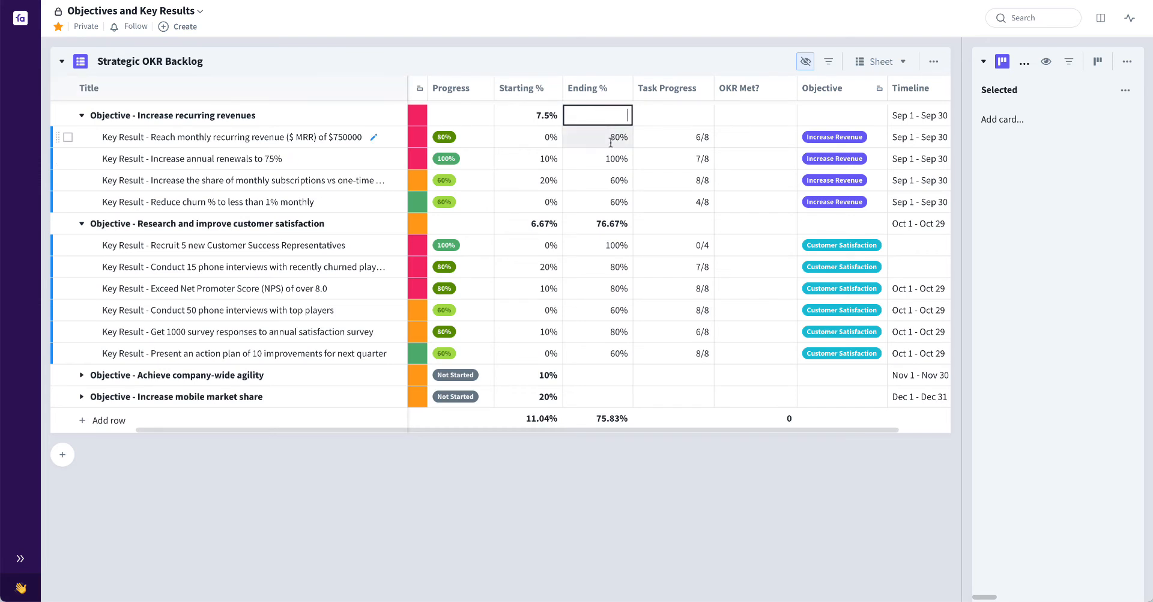
double_click(610, 138)
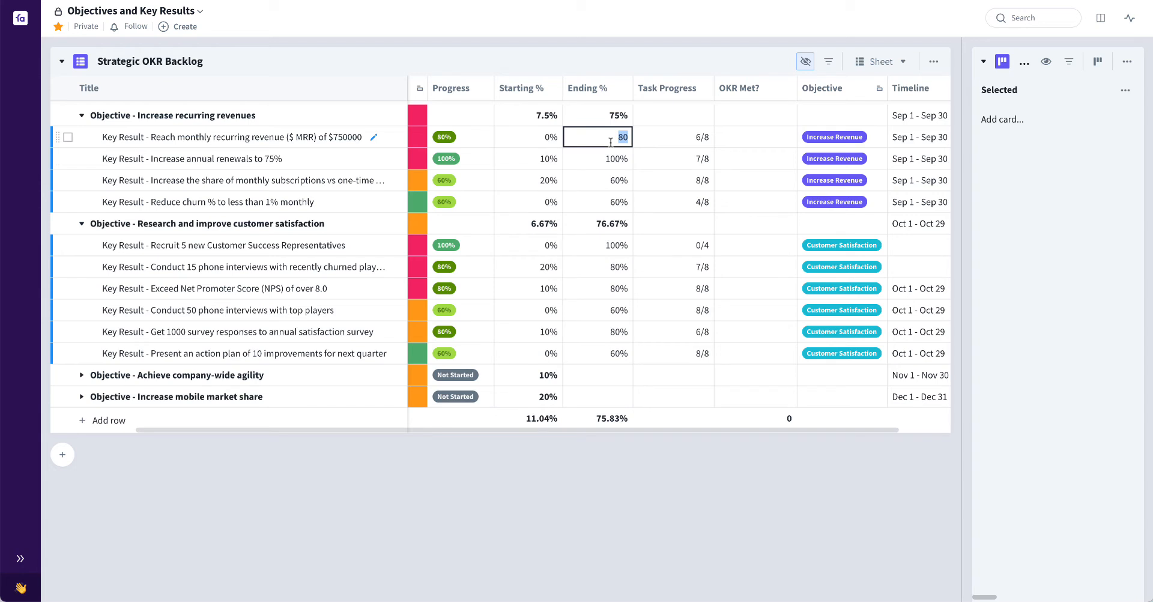
type("100")
key("Return")
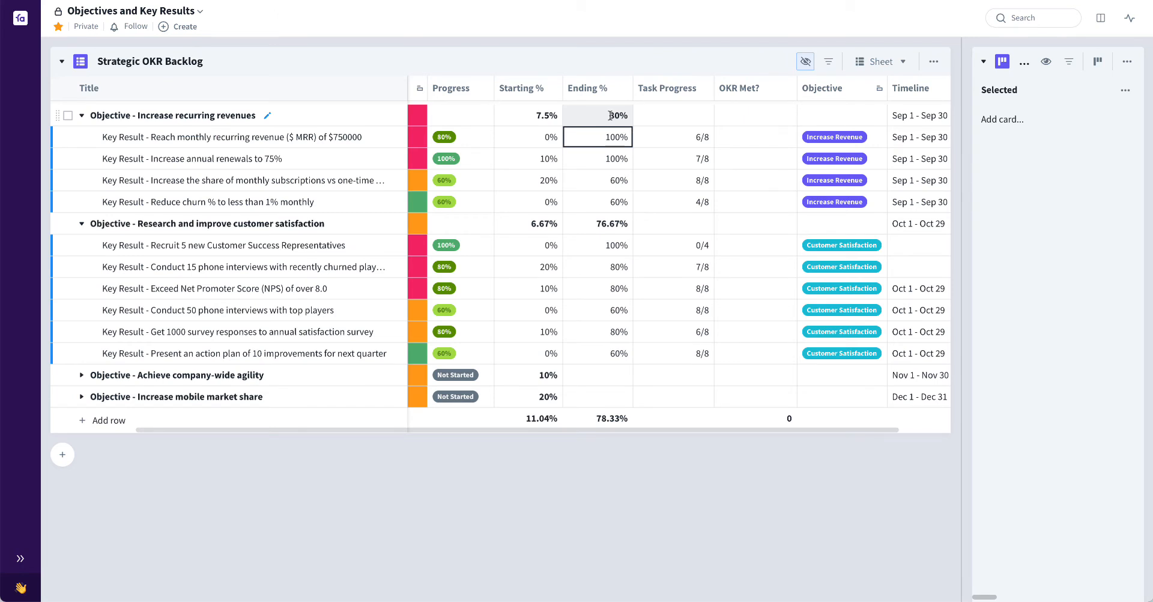
double_click(615, 138)
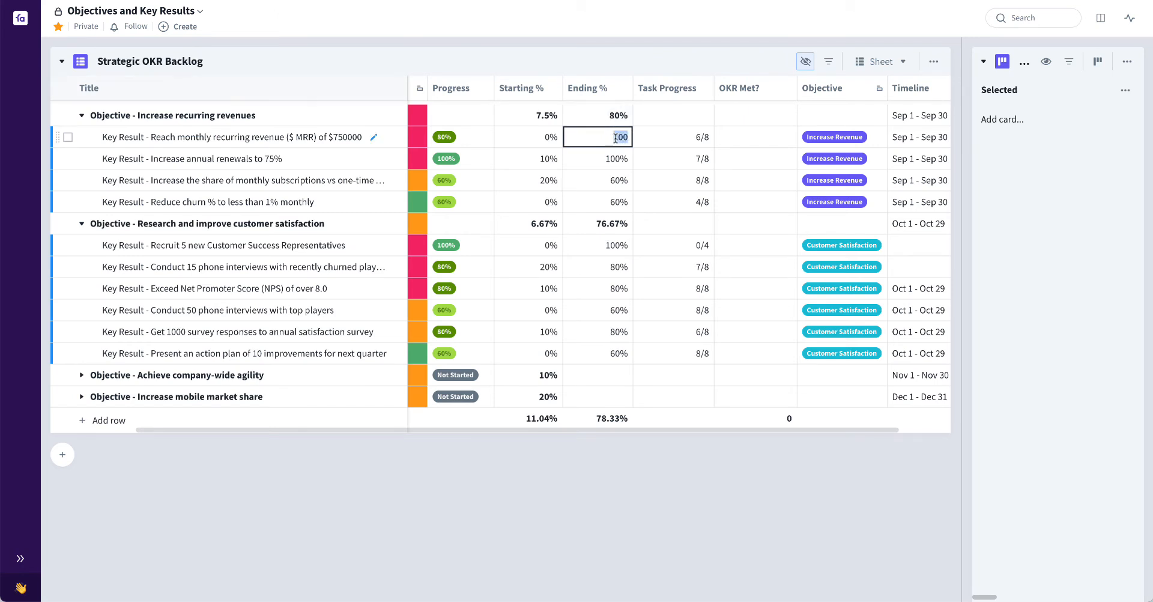
type("80")
key("Return")
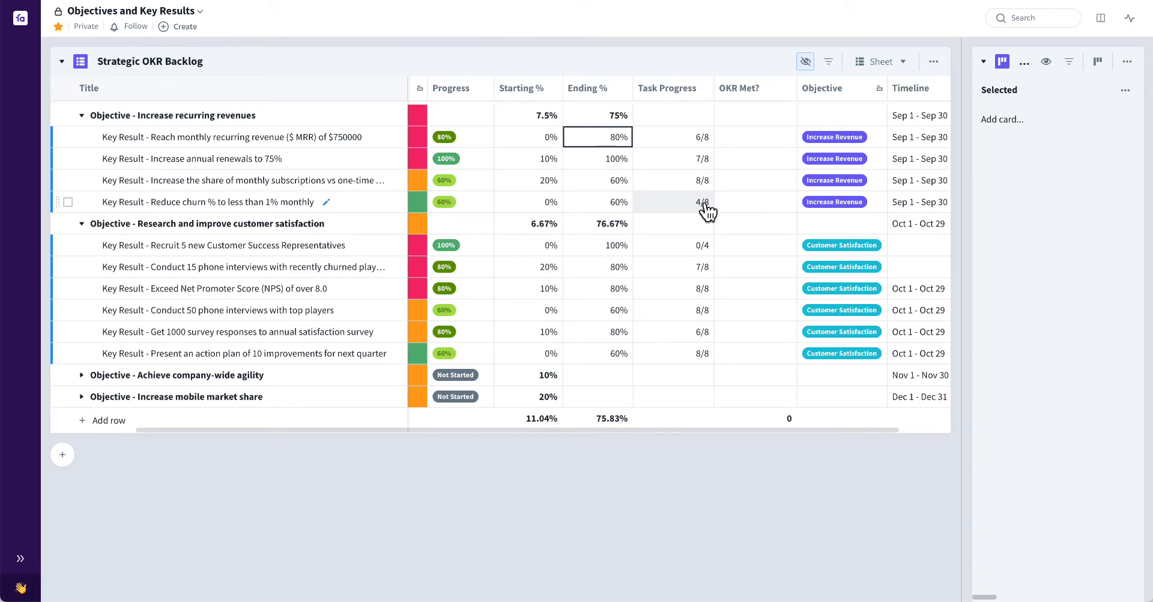
Mark OKR Met? for the "Increase recurring revenues" objective and its first three key results
left_click(755, 137)
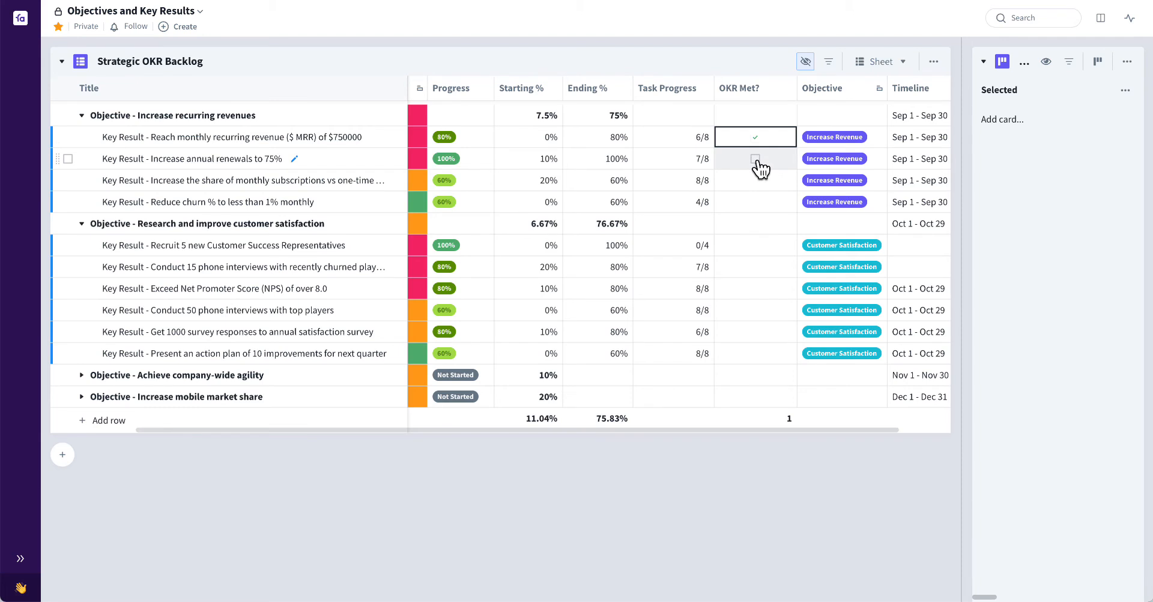
left_click(756, 159)
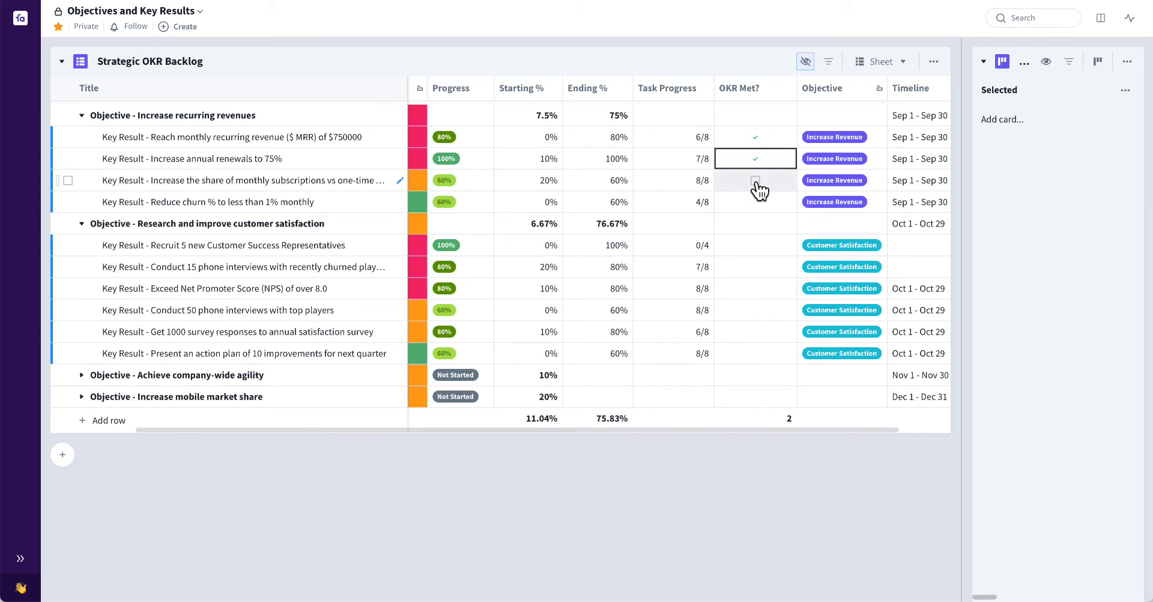
left_click(755, 183)
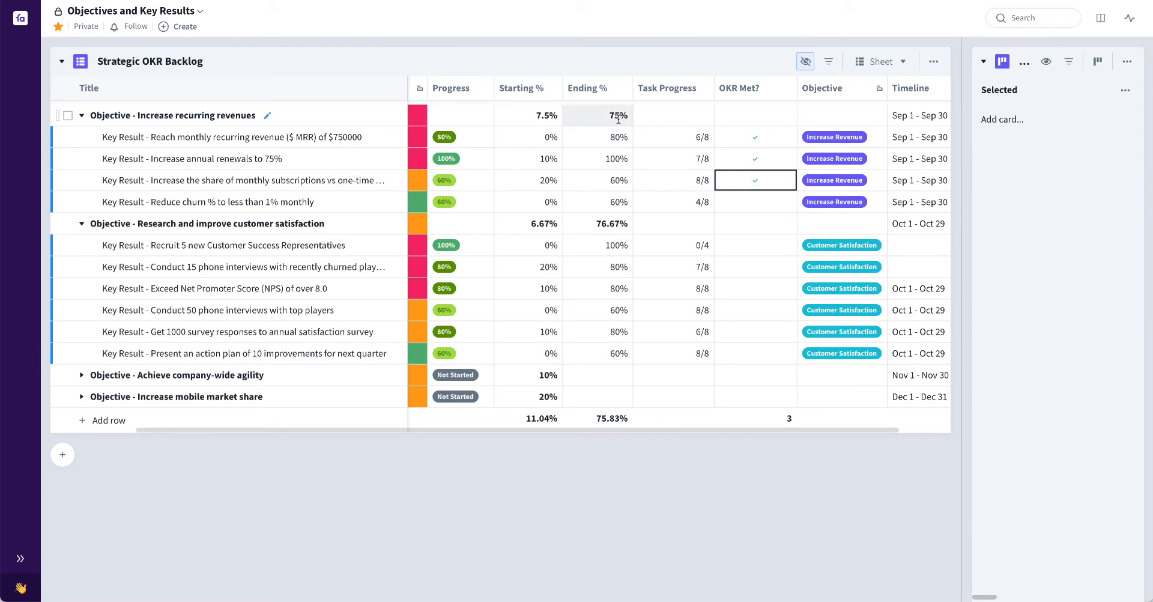
left_click(757, 117)
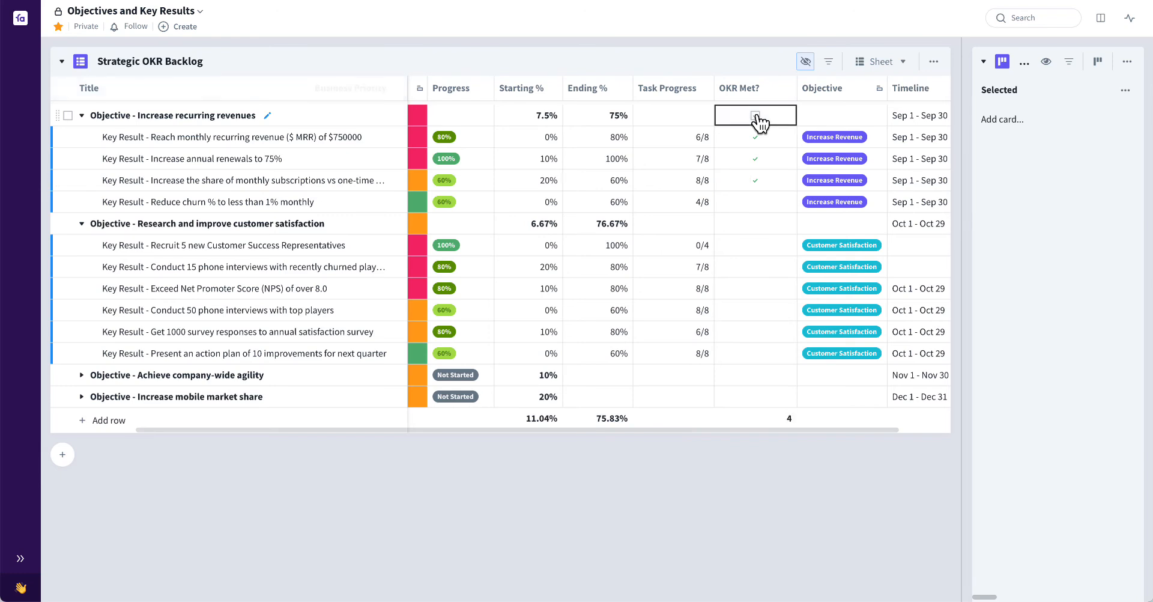
left_click(755, 116)
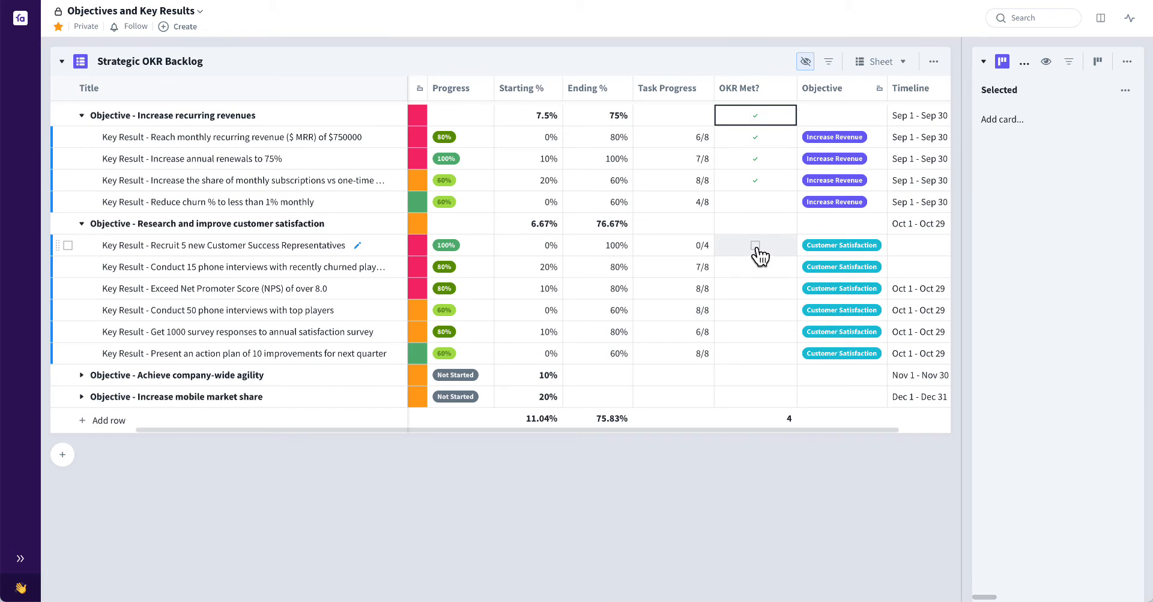
Show the backlog at full width in the Objective Roadmap view from September 2021, and switch it to the OKR Roadmap view
scroll(759, 256, "right", 2)
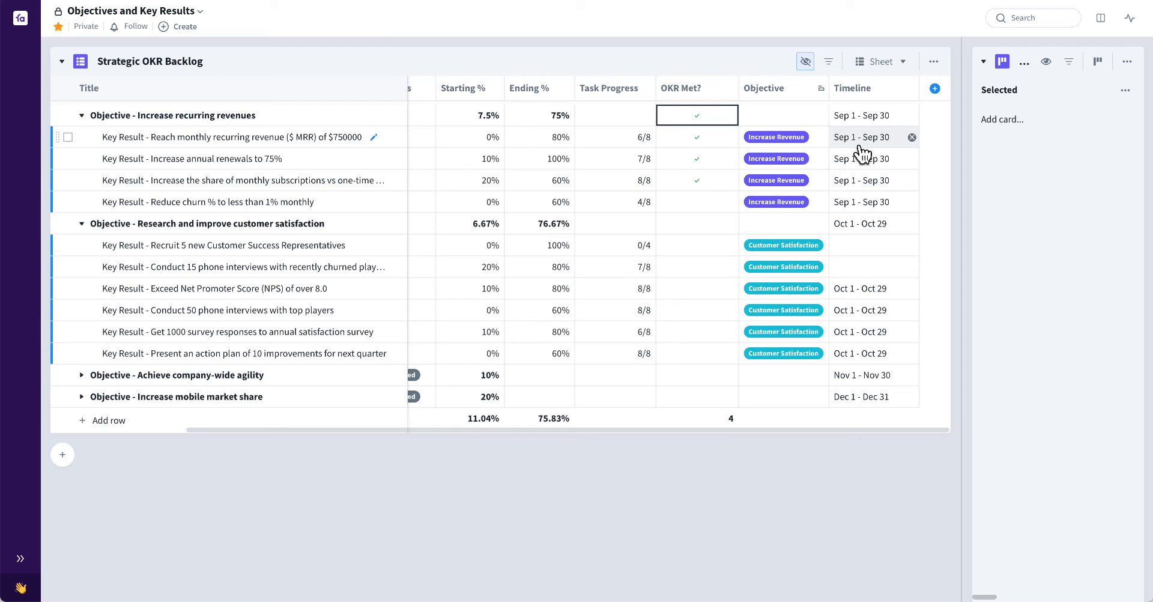
left_click(900, 74)
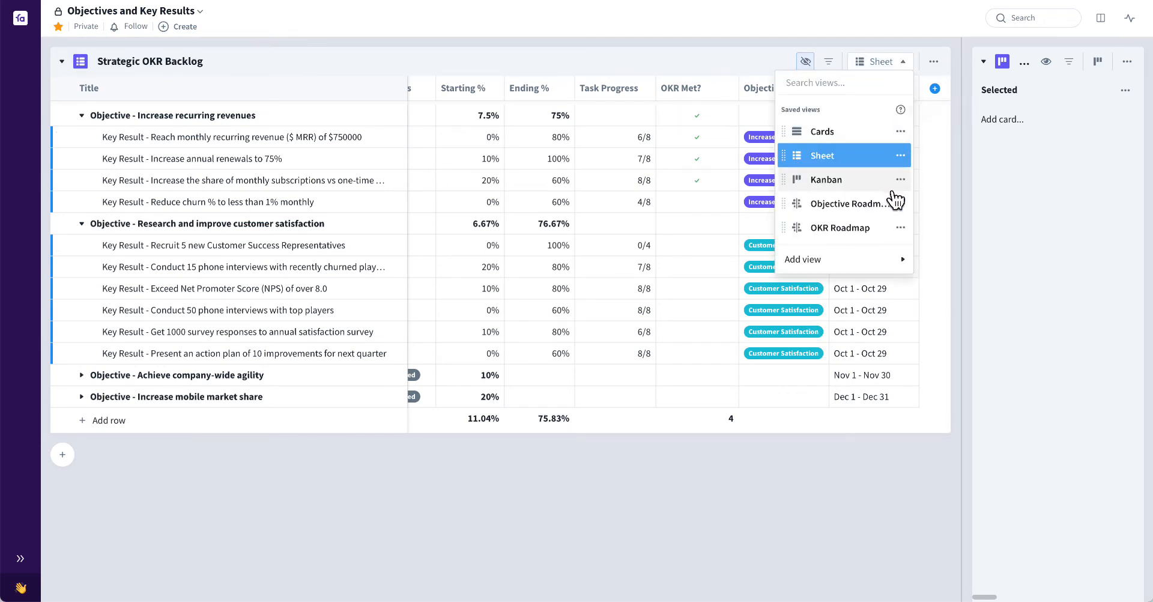
left_click(875, 207)
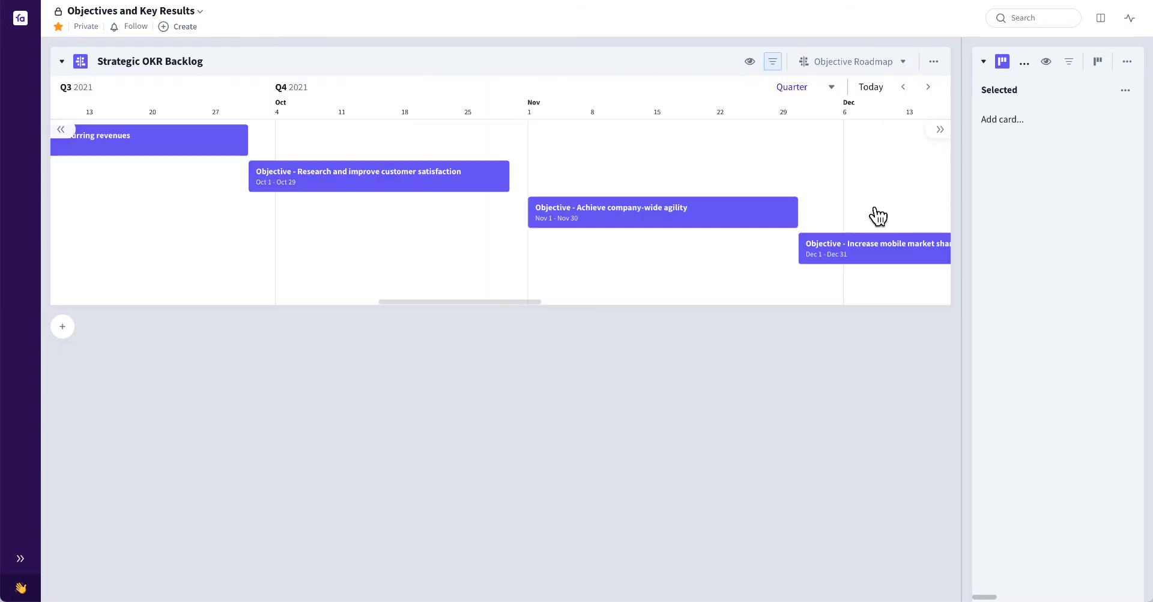
key("s")
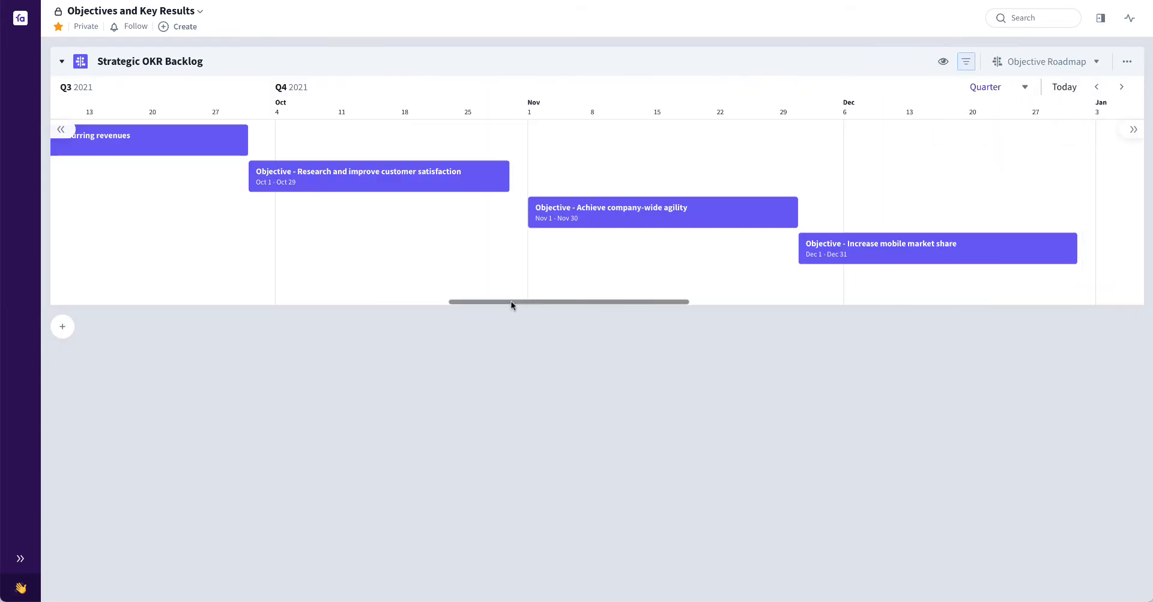
left_click_drag(510, 301, 488, 303)
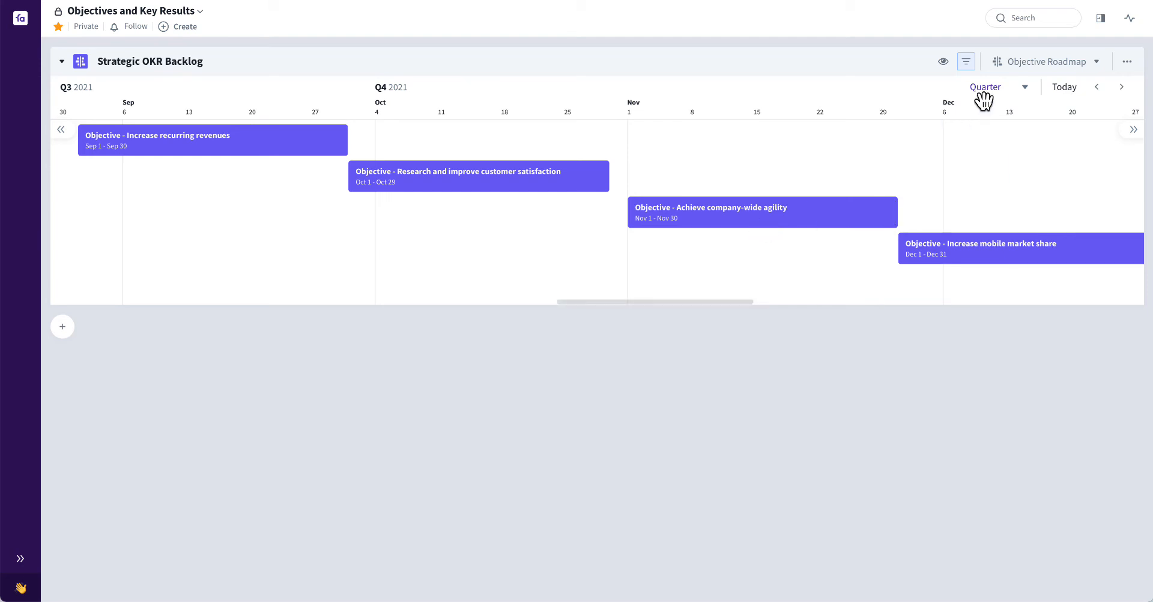
left_click(1074, 65)
left_click(1042, 231)
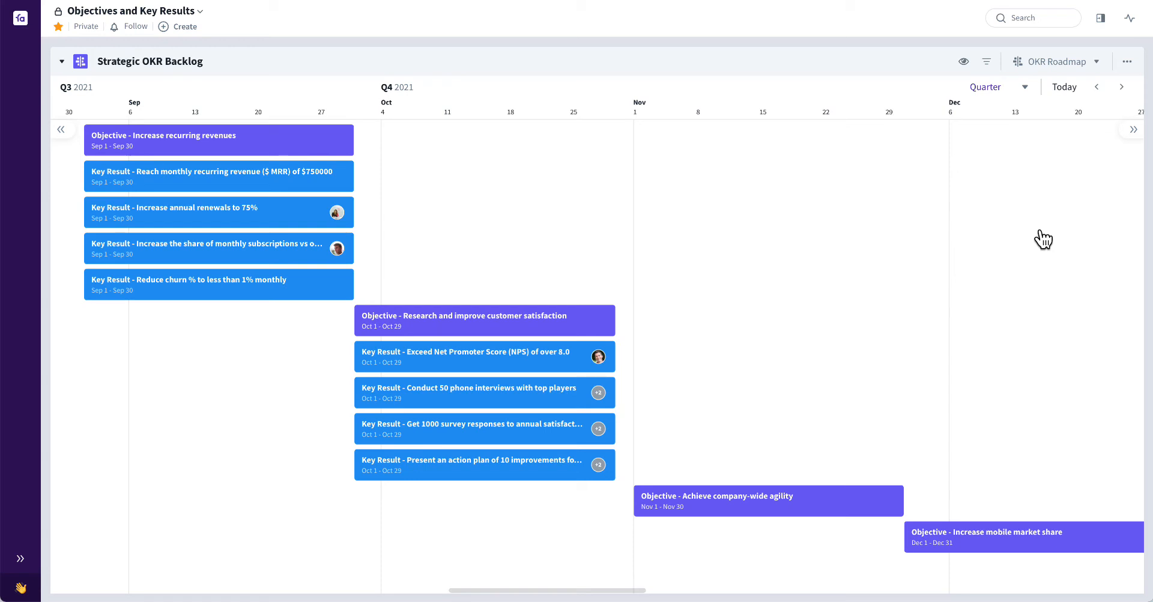
Return the backlog to the Sheet view and narrow it to the Title and Business Priority columns beside the planning board
left_click(1054, 63)
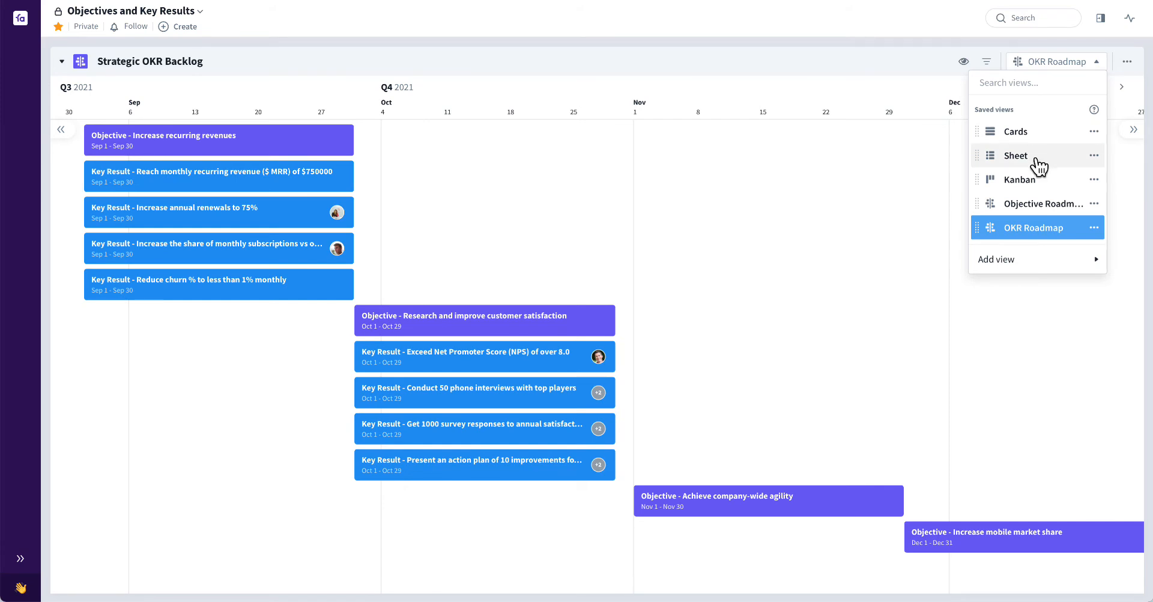
left_click(1016, 156)
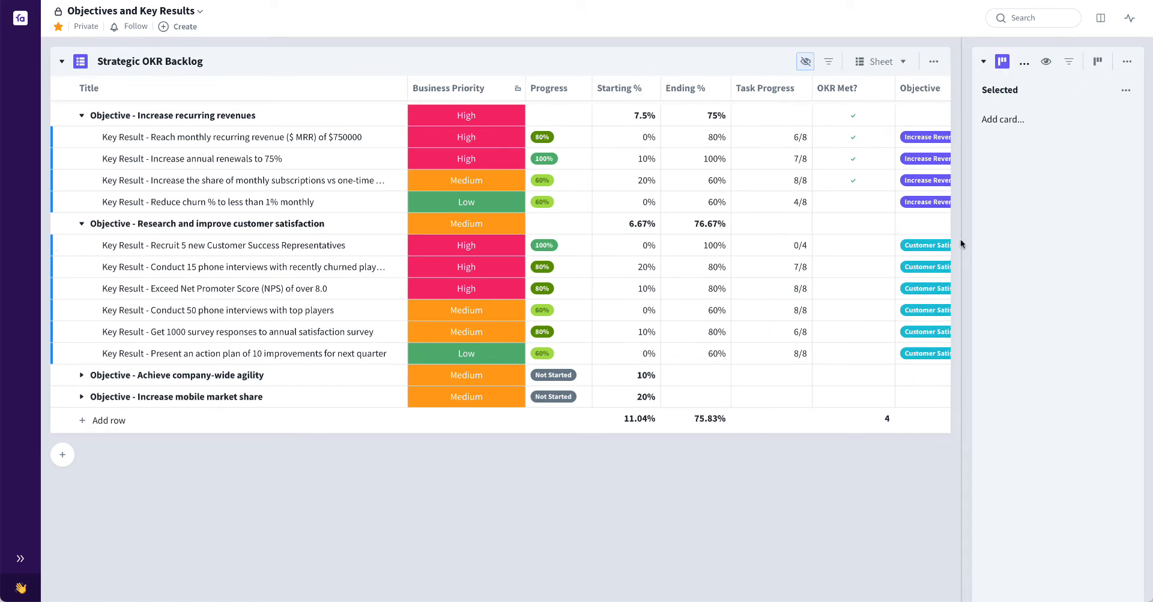
left_click_drag(961, 240, 531, 248)
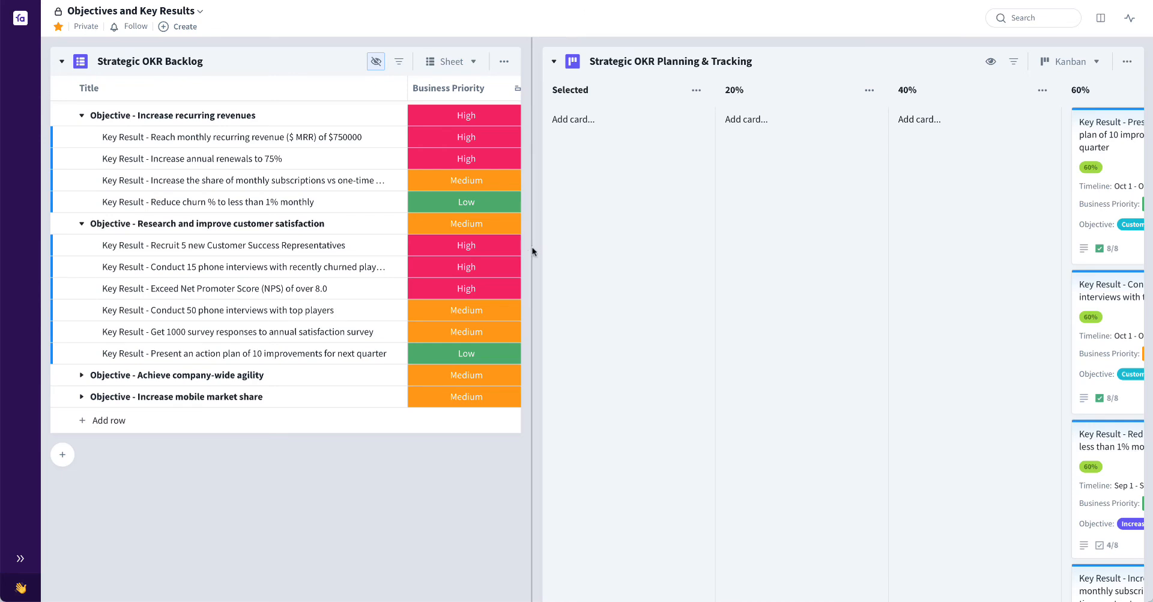
Move the "Recruit 5 new Customer Success Representatives" card from the 100% column back to the 80% column
scroll(816, 208, "right", 5)
scroll(816, 208, "right", 5)
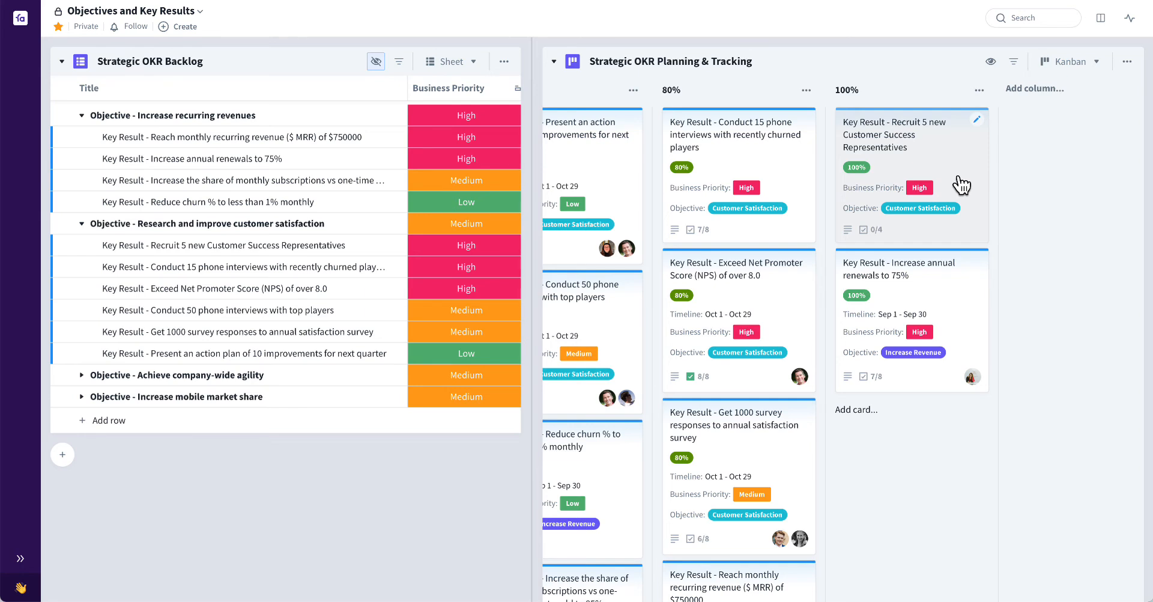
left_click_drag(959, 179, 805, 135)
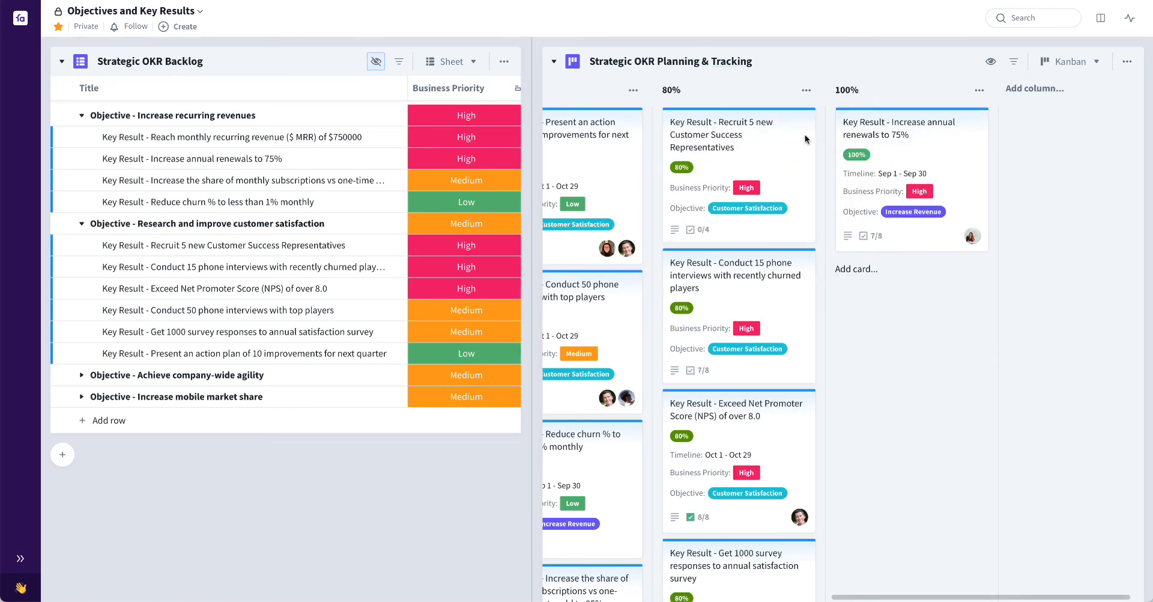
Open the "Recruit 5 new Customer Success Representatives" card, review its tasks, and view its attached Recruitment Pipeline board in the Objectives and Key Results collection
left_click(778, 161)
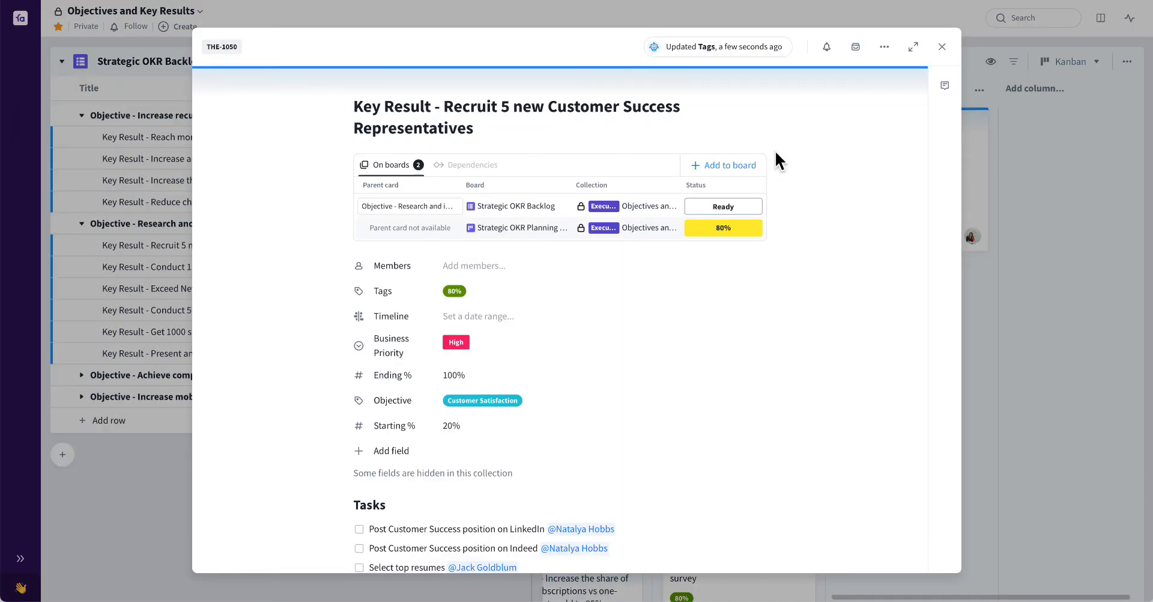
left_click(884, 47)
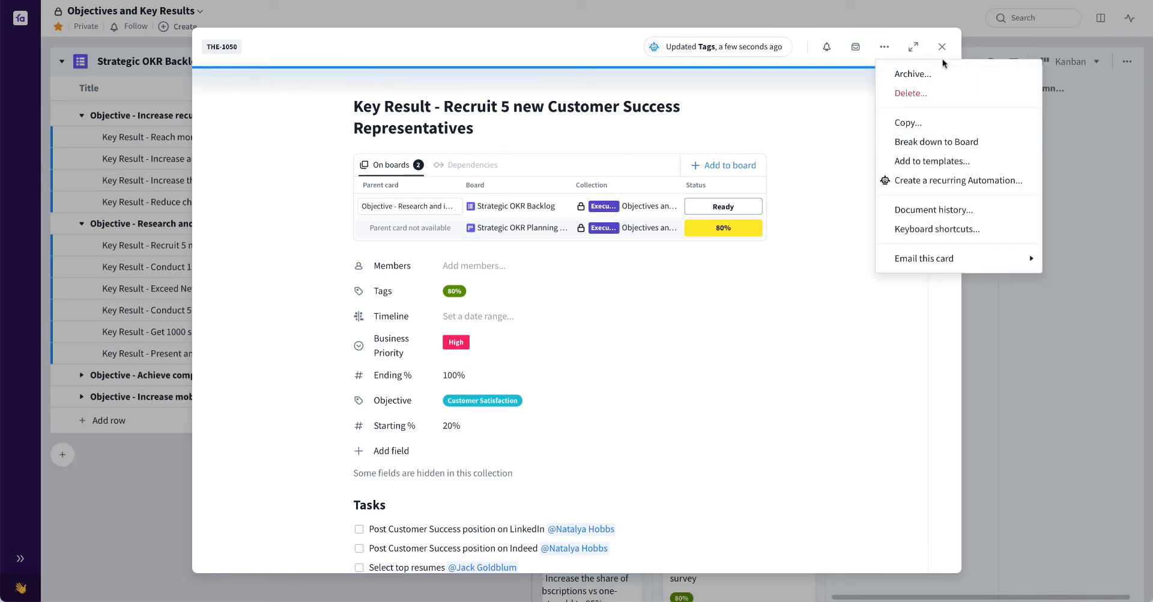
left_click(825, 83)
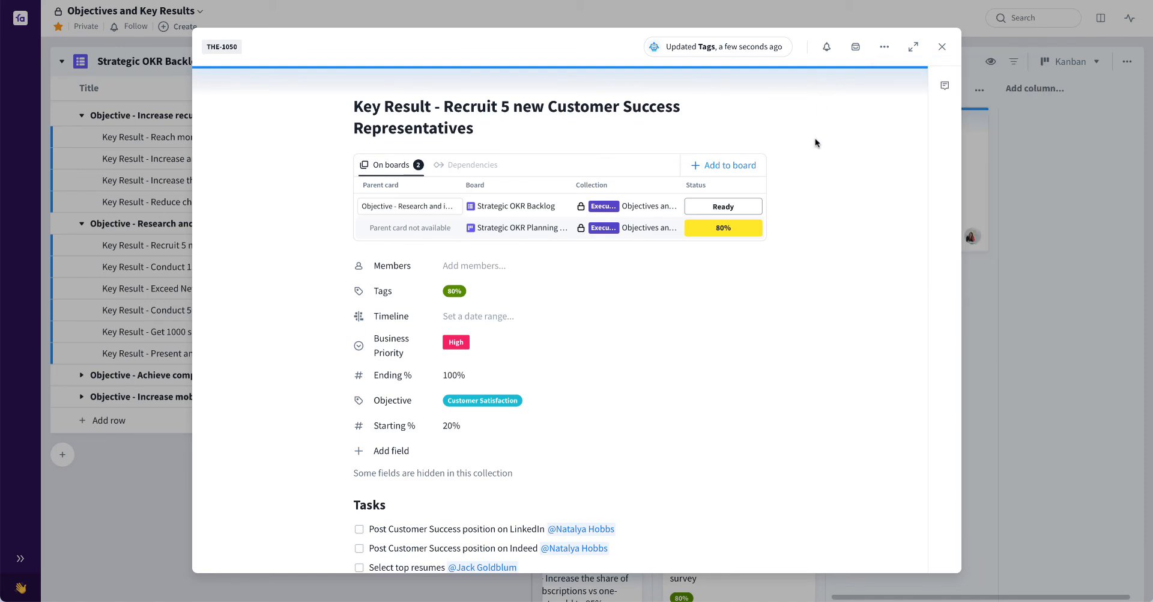
scroll(807, 206, "down", 4)
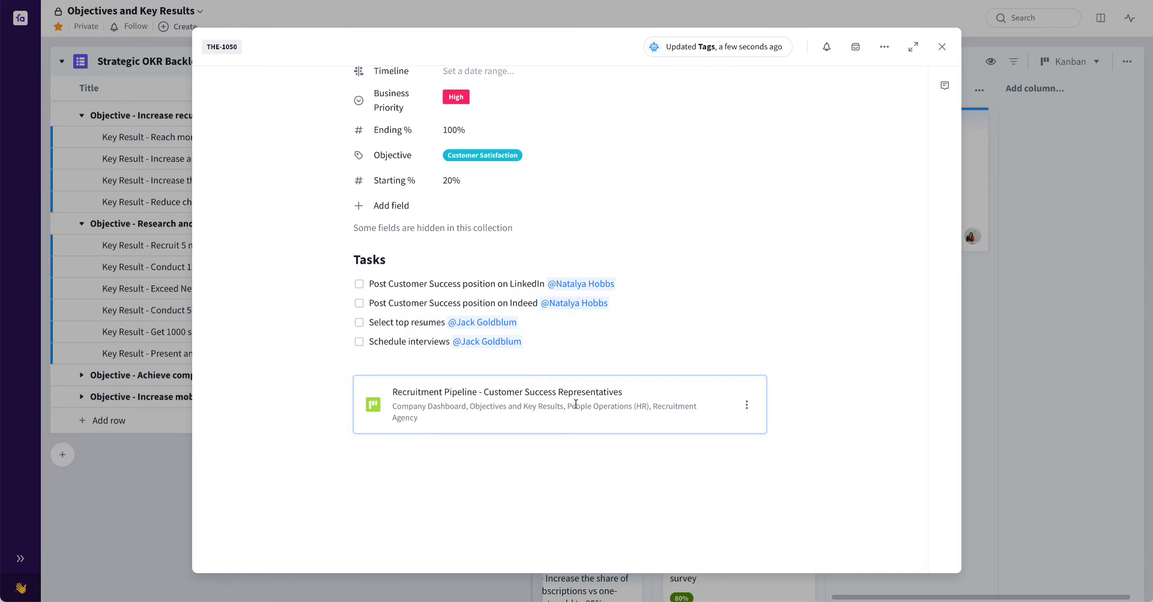
scroll(575, 404, "up", 1)
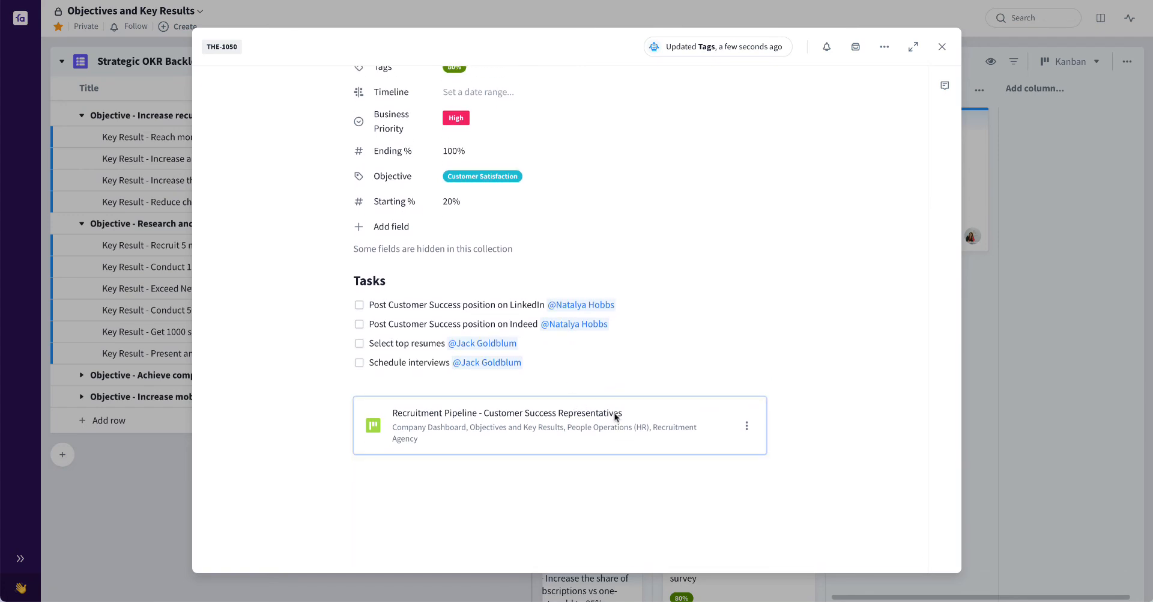
left_click(747, 426)
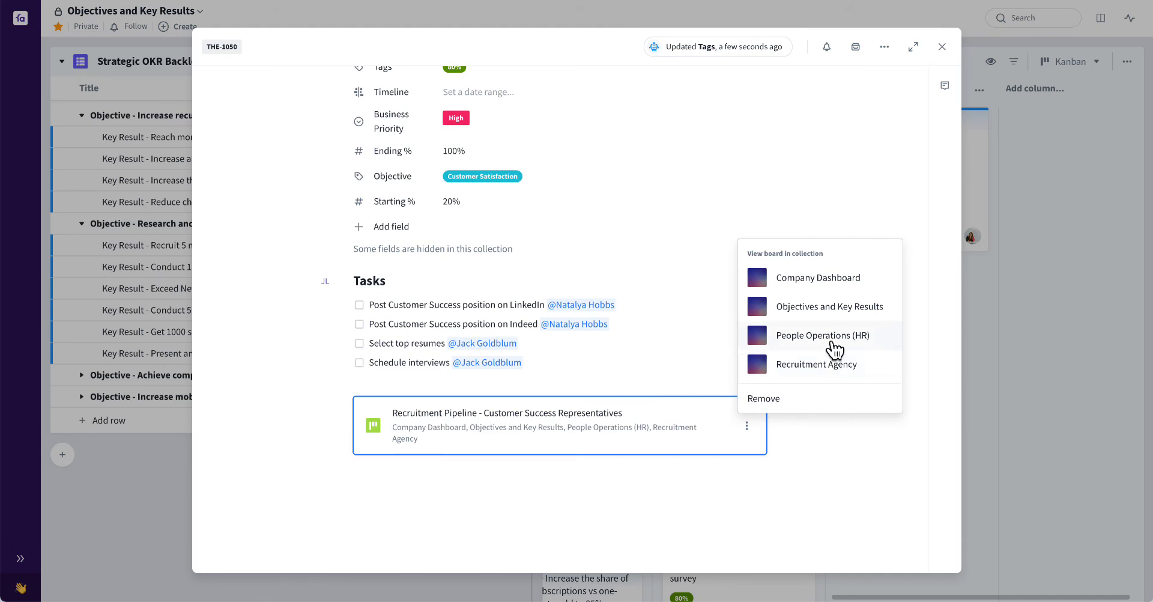
left_click(832, 307)
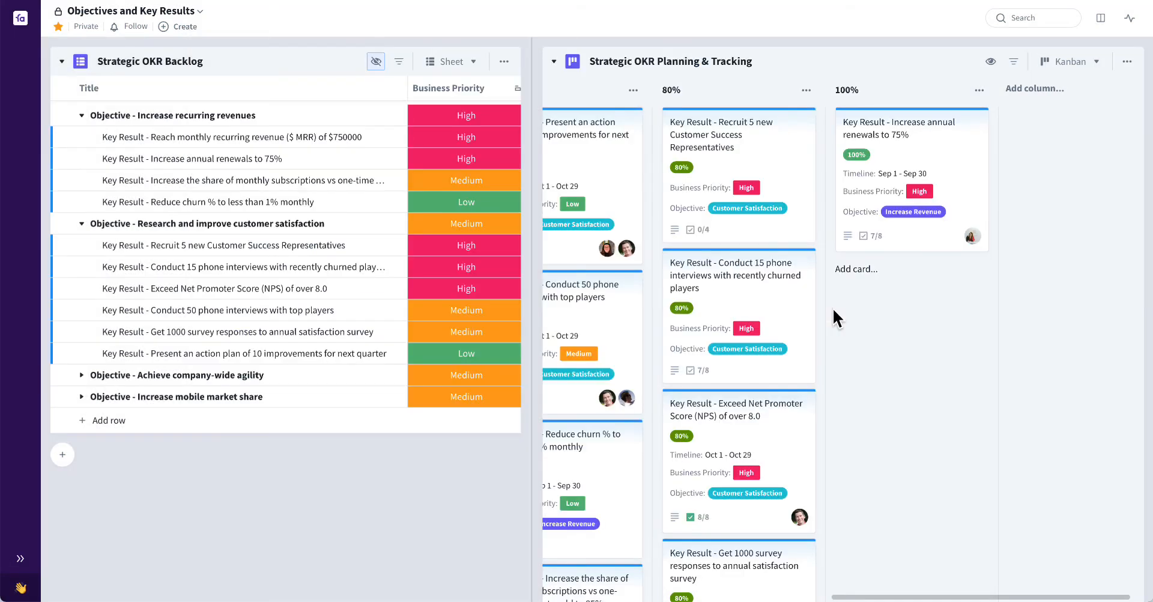
Collapse the Strategic OKR Planning & Tracking board and check which card is attached to the Recruitment Pipeline board
scroll(852, 506, "down", 5)
scroll(852, 506, "down", 1)
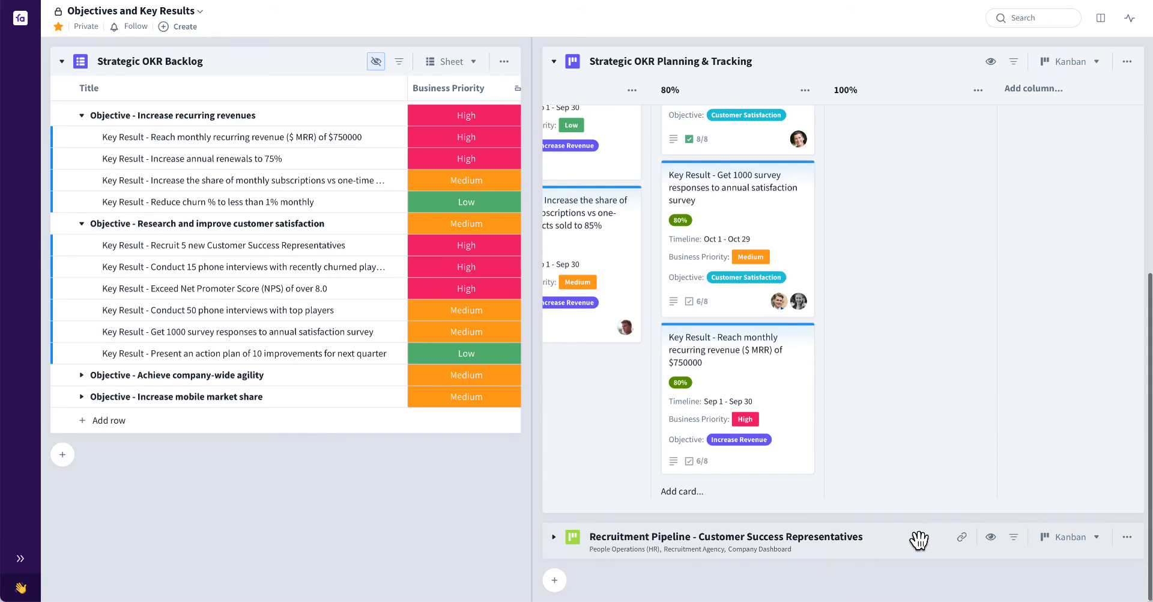
left_click(961, 539)
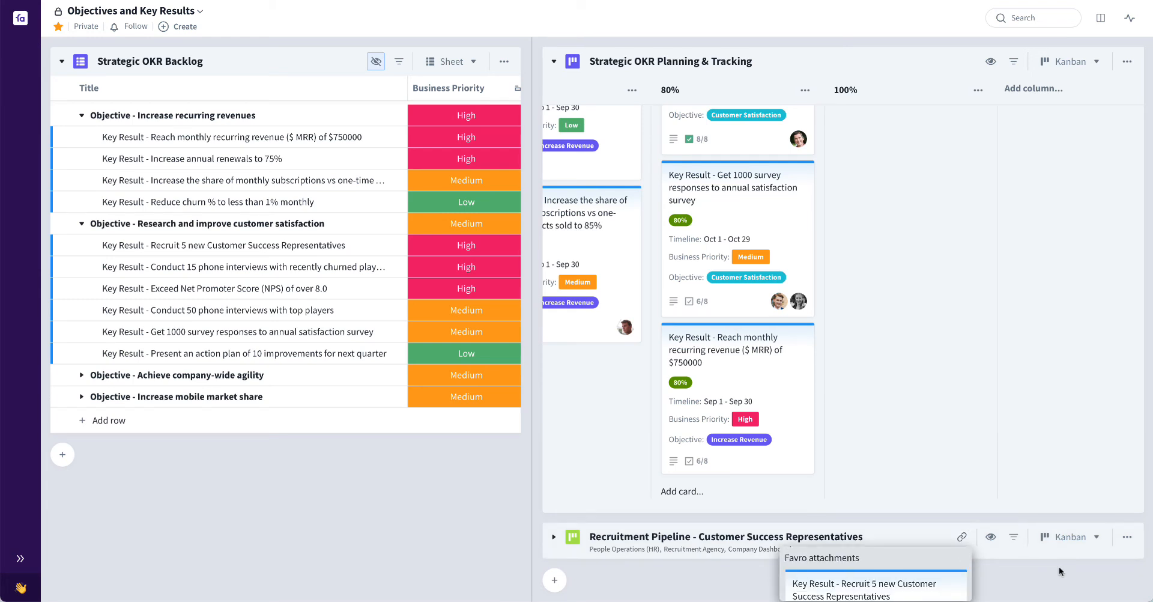
left_click(552, 62)
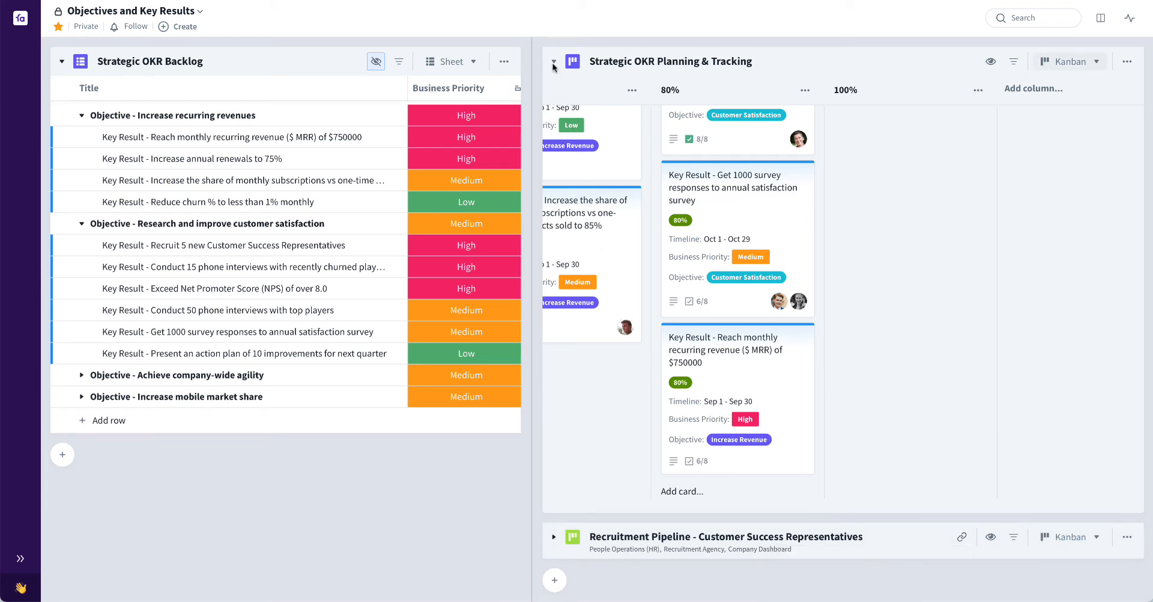
left_click(553, 63)
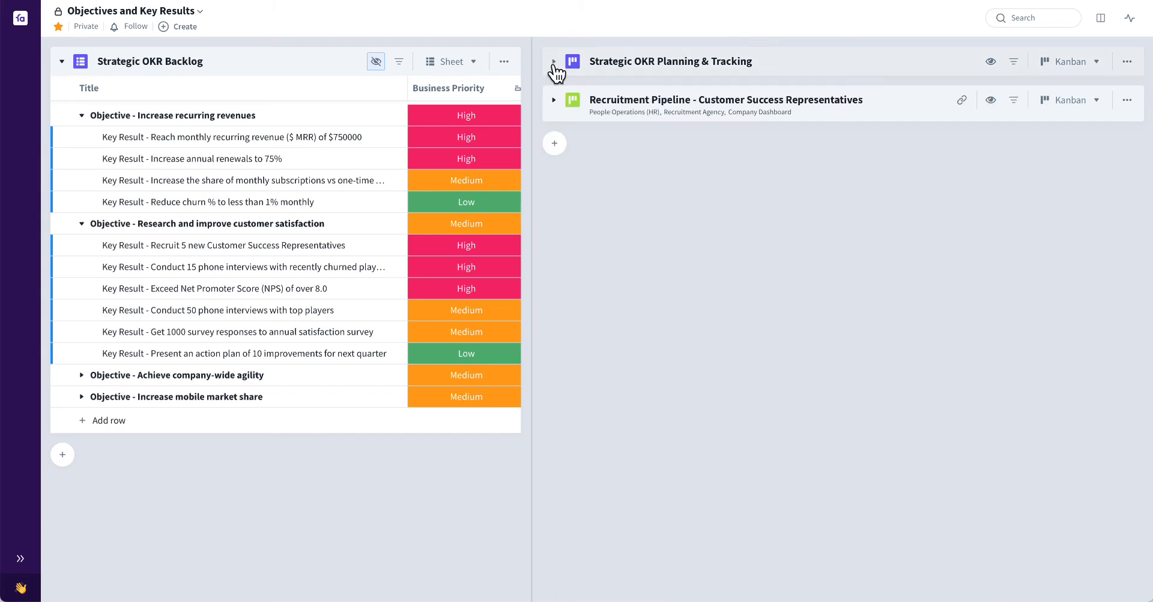
left_click(962, 101)
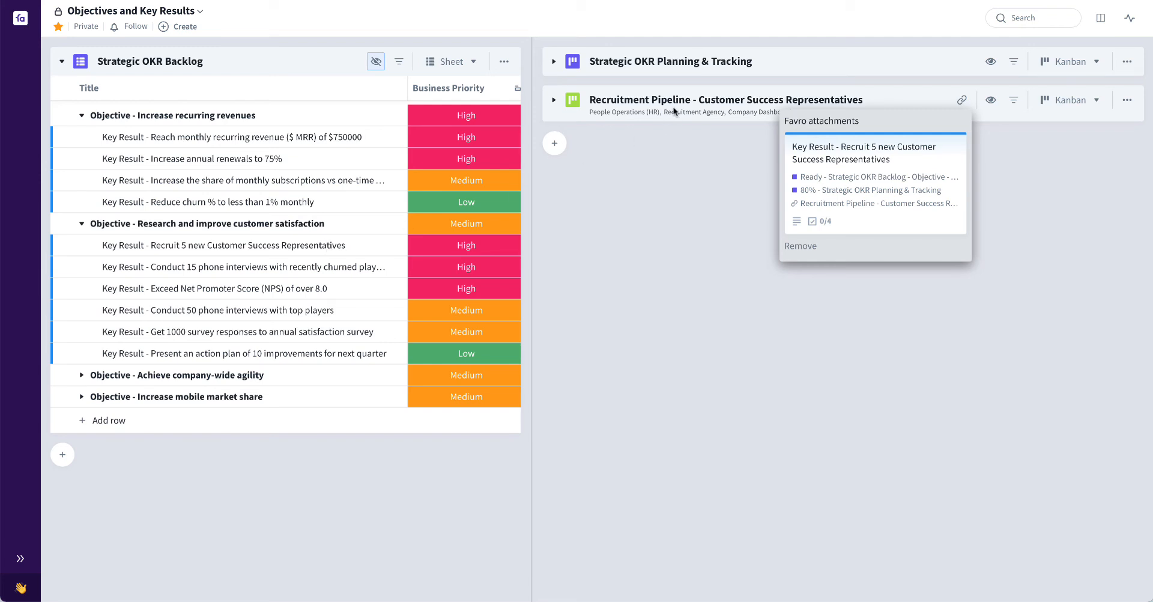
left_click(667, 142)
Expand the Recruitment Pipeline board at full width with the backlog hidden, and reopen the Strategic OKR Planning & Tracking board
left_click(553, 100)
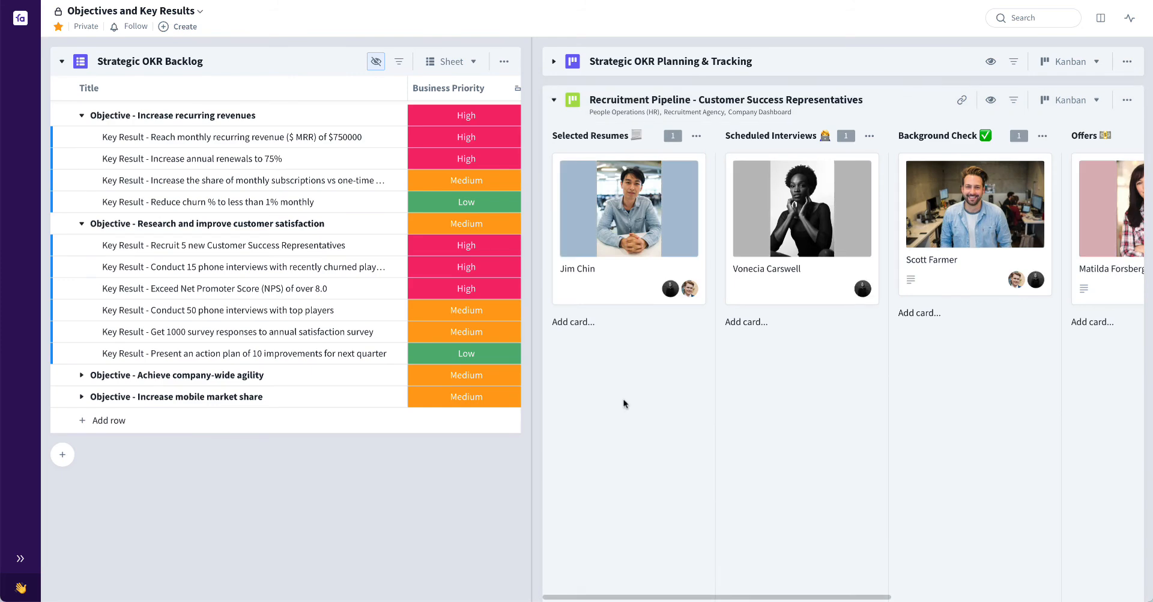
key("b")
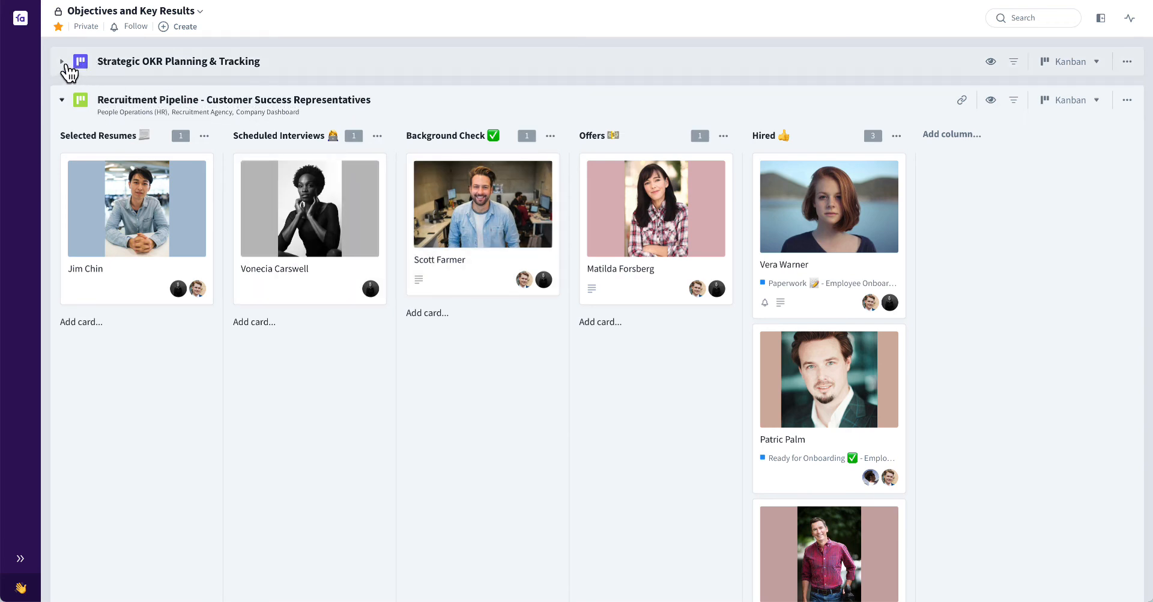
left_click(62, 62)
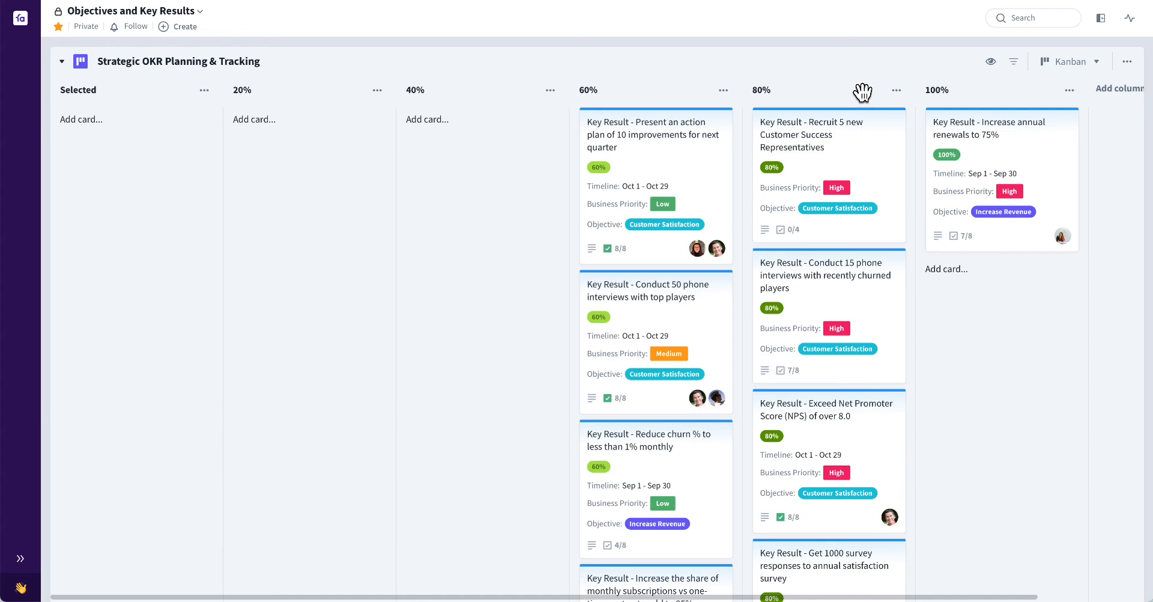
key("Left")
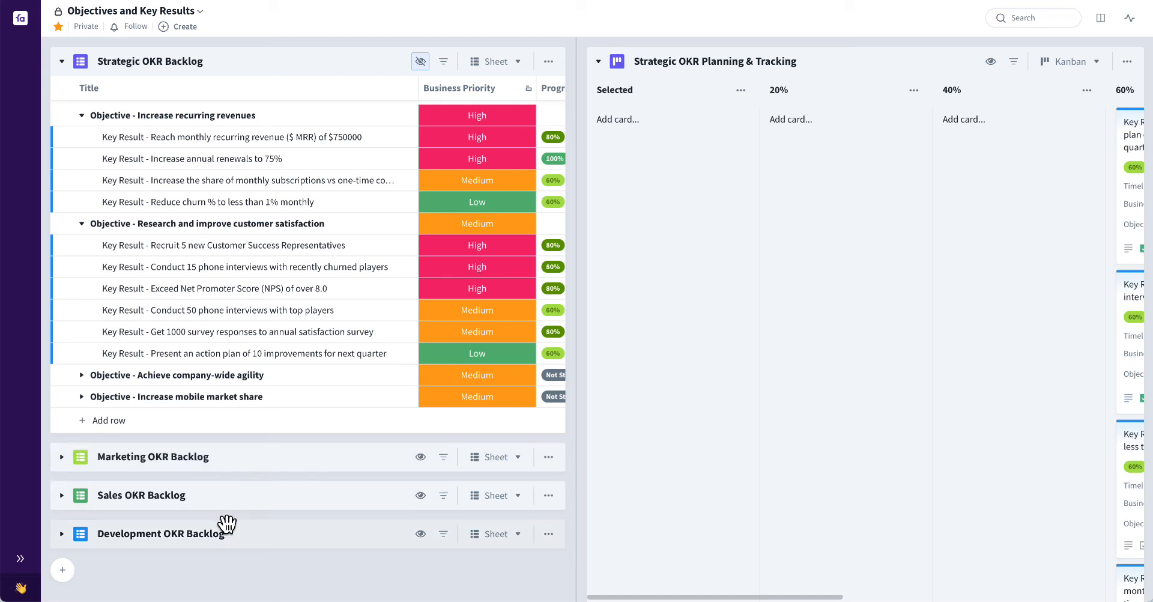
Add a new row titled "Objective - Increase market awareness in Europe" at the end of the Strategic OKR Backlog
left_click(109, 420)
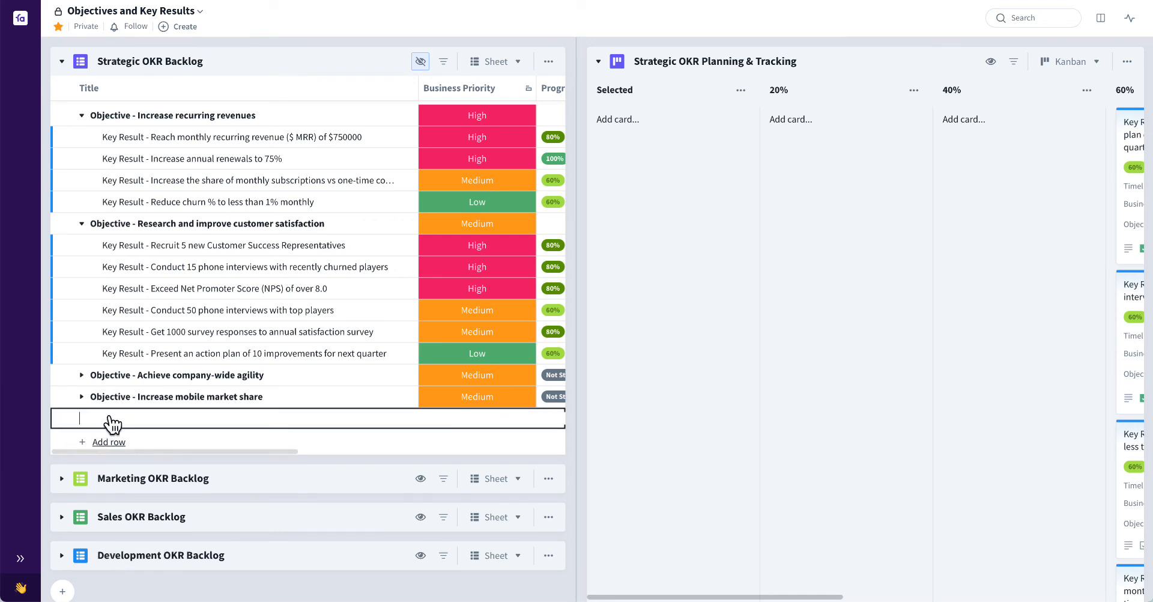
type("bjective - Increas")
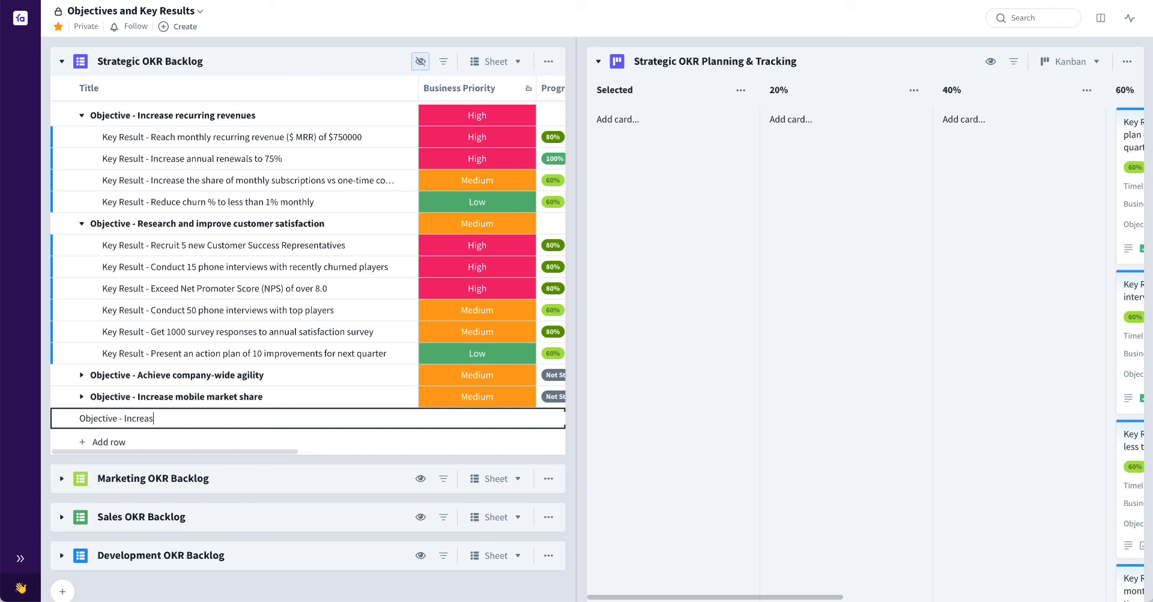
type("e market awareness in Europe;e")
key("BackSpace")
key("BackSpace")
key("Return")
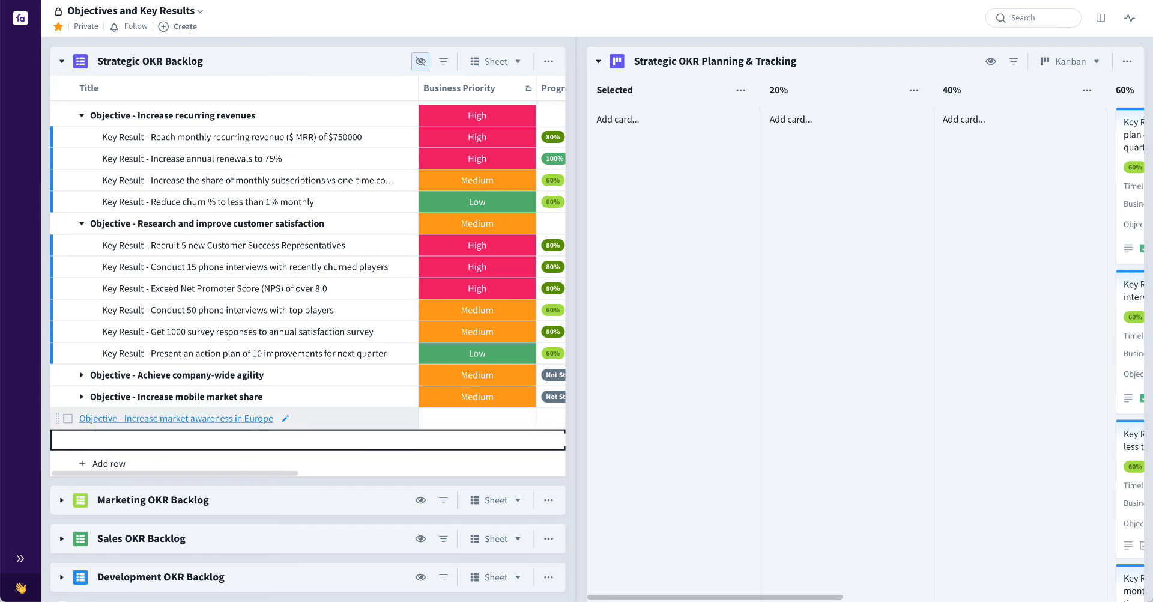
key("Escape")
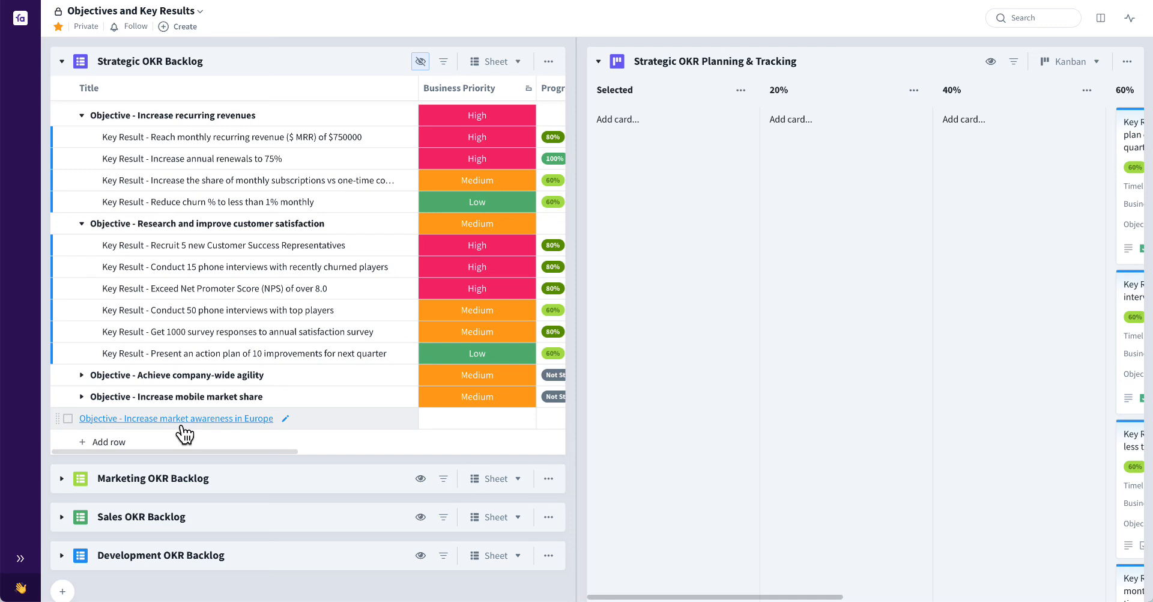
Add the "Increase market awareness in Europe" objective to the top of the Marketing OKR Backlog and set its Business Priority to High
left_click(61, 478)
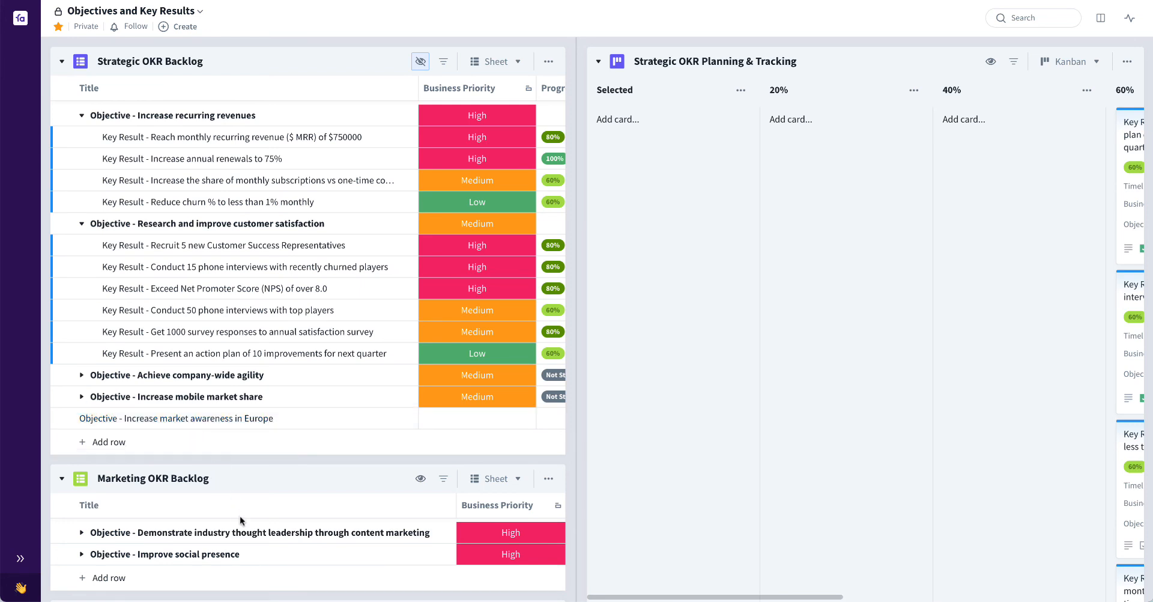
left_click_drag(240, 532, 240, 532)
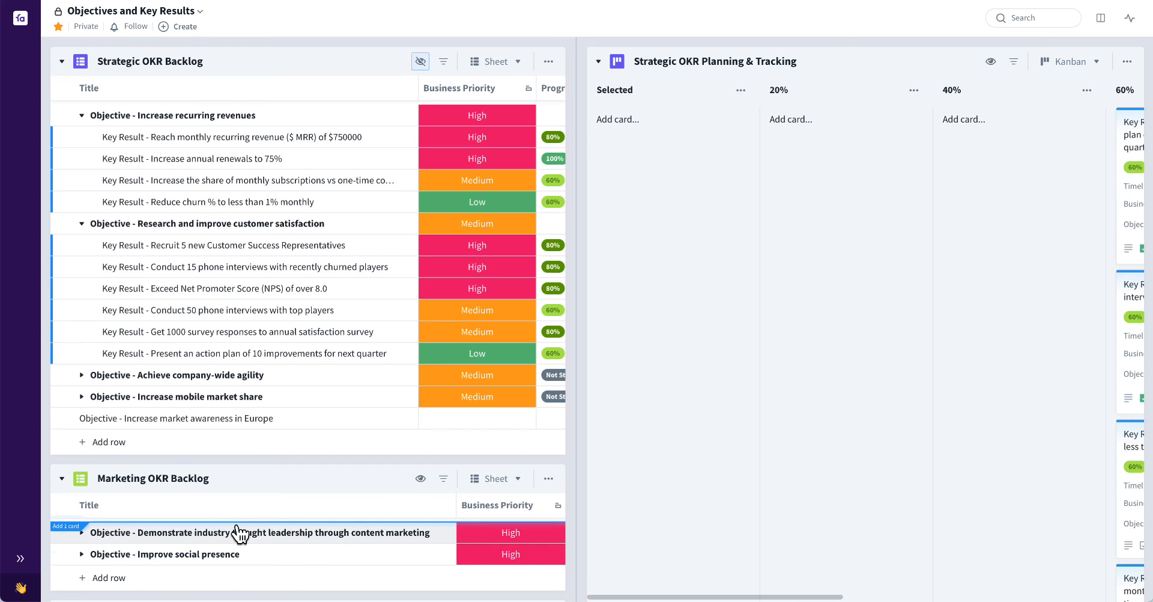
left_click_drag(240, 532, 240, 532)
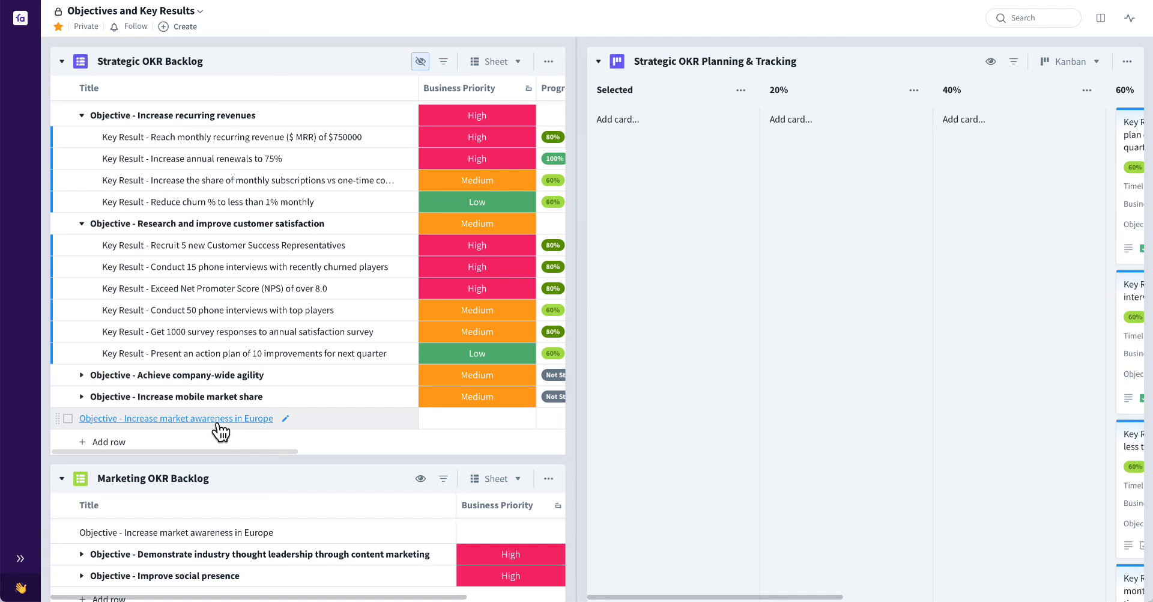
left_click(489, 538)
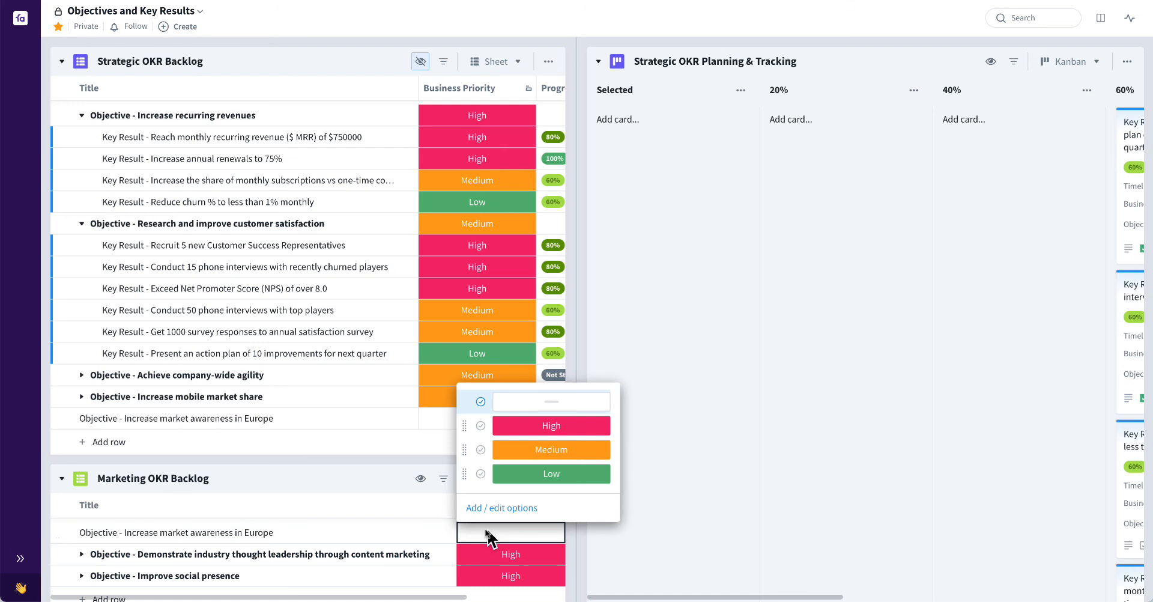
left_click(556, 428)
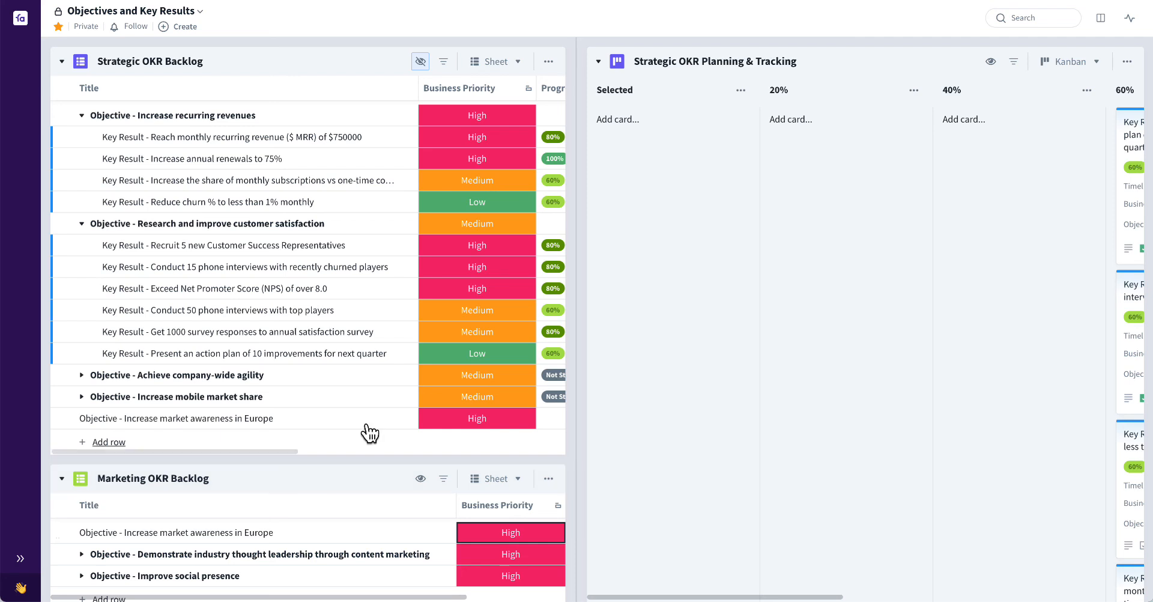
Add the Marketing OKR Backlog to the Marketing Team collection as well, and return from there to the Objectives and Key Results collection
left_click(548, 478)
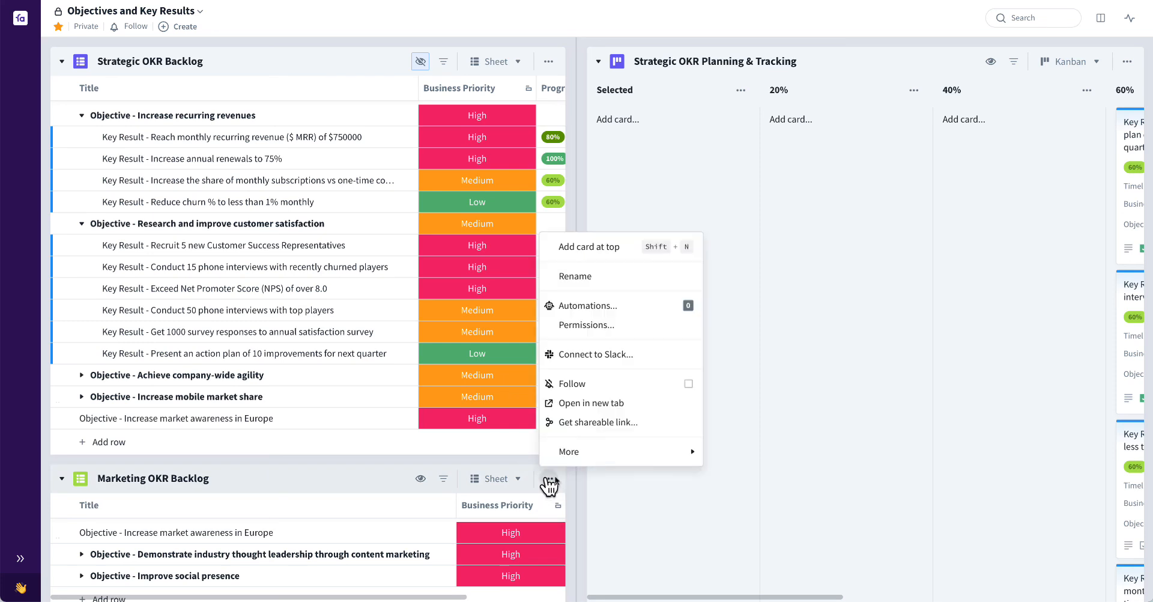
mouse_move(643, 456)
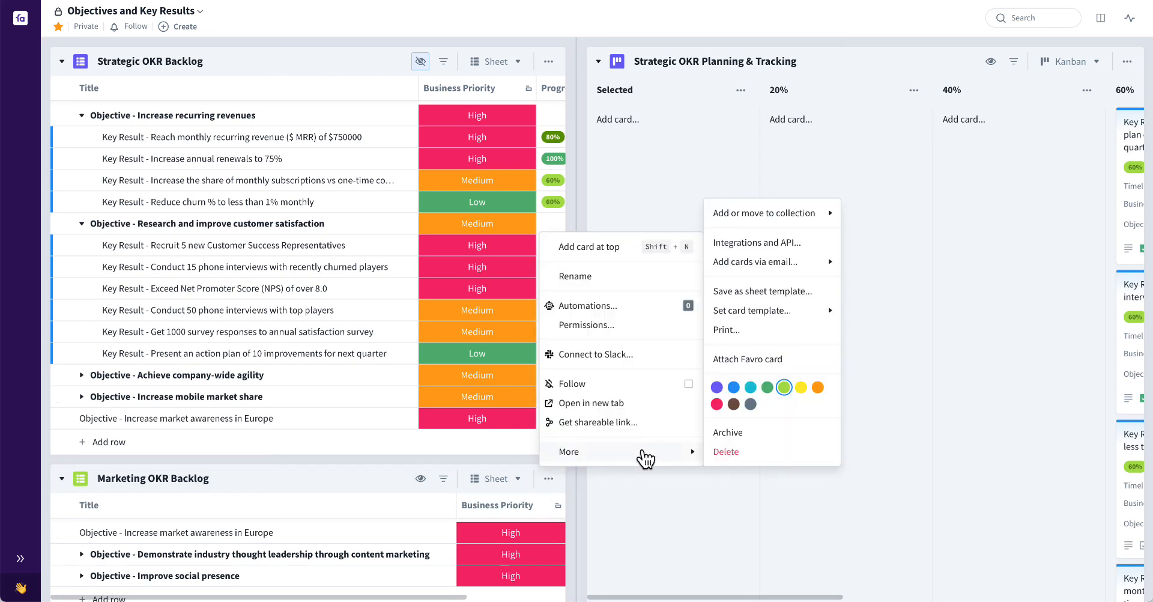
mouse_move(805, 222)
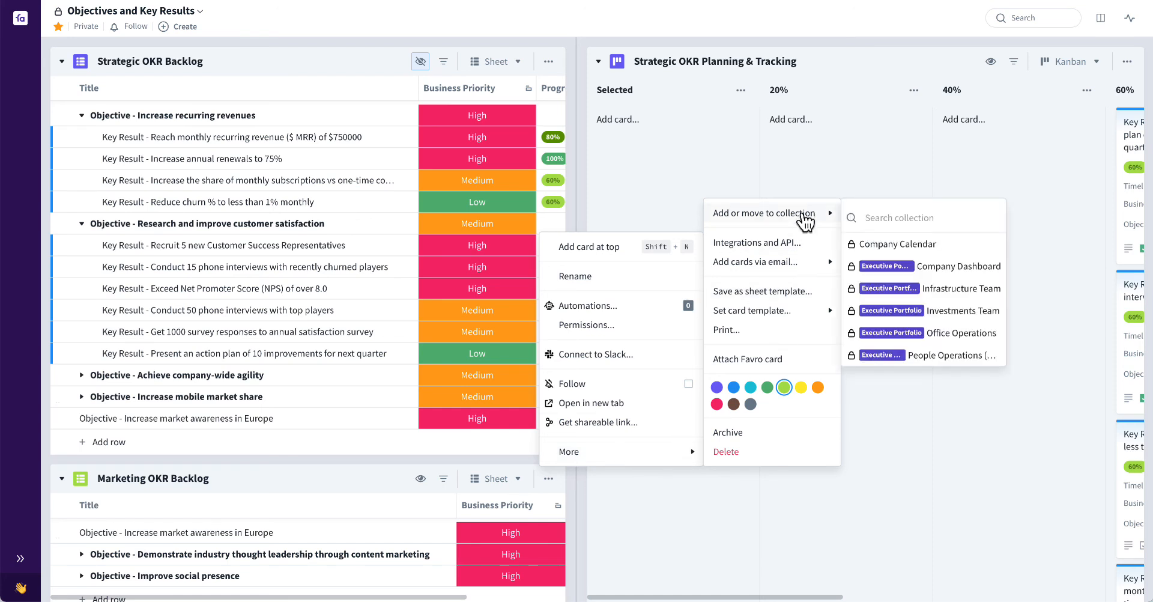
type("Marke")
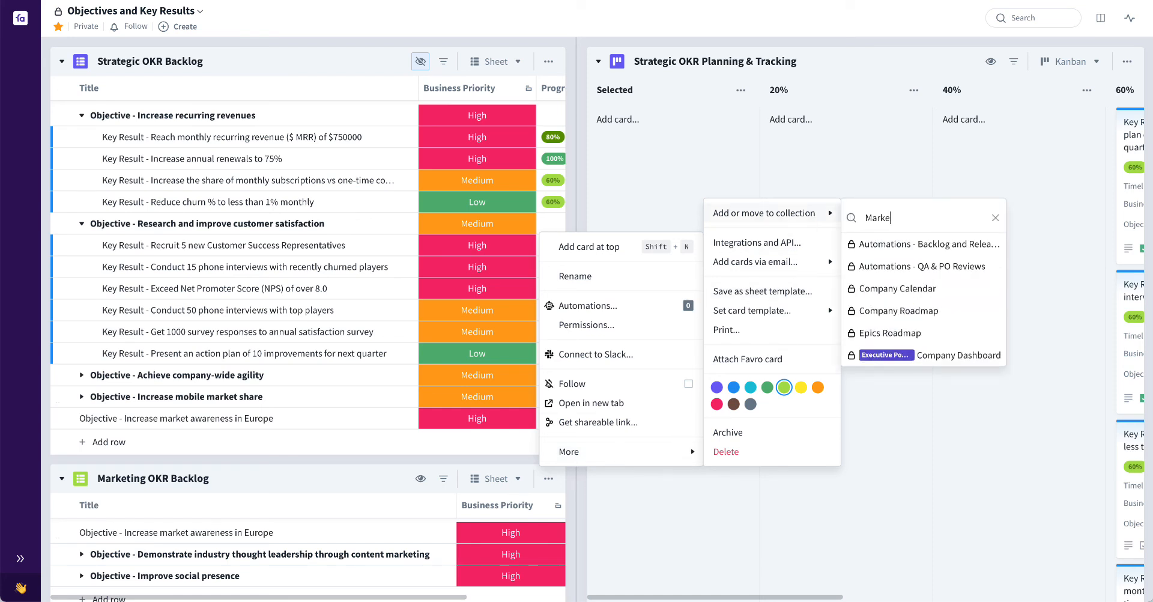
type("ting Team")
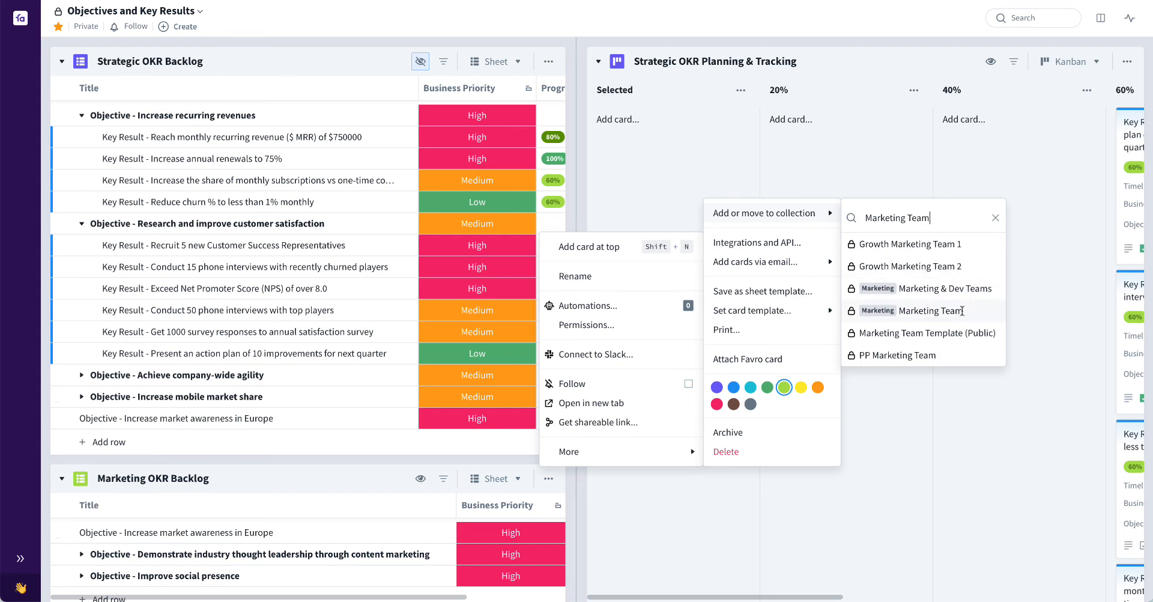
mouse_move(962, 311)
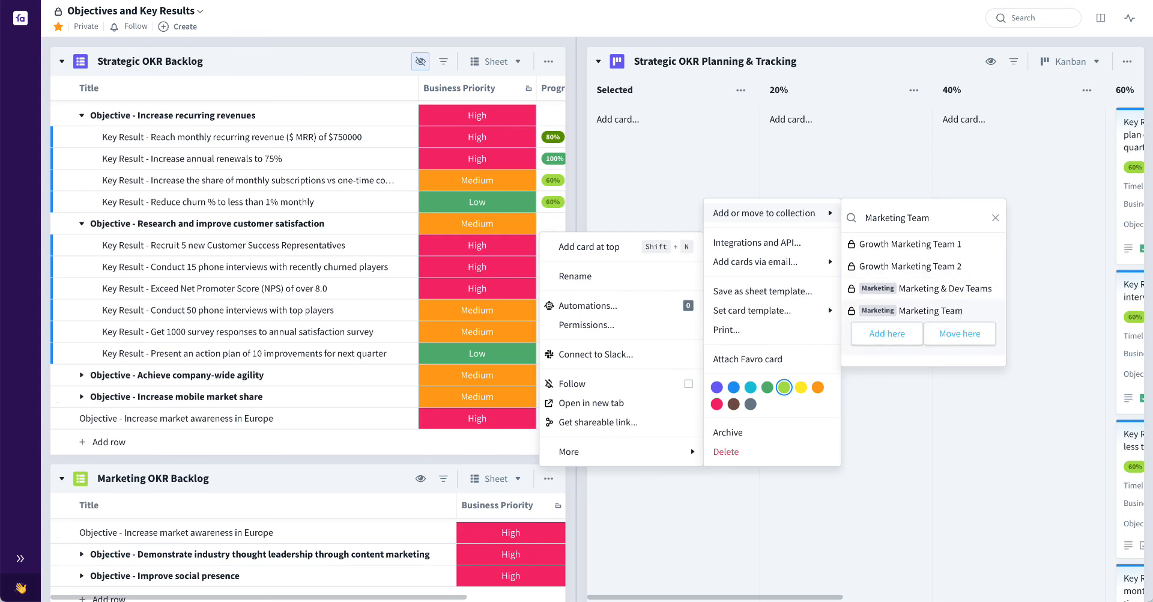
left_click(907, 336)
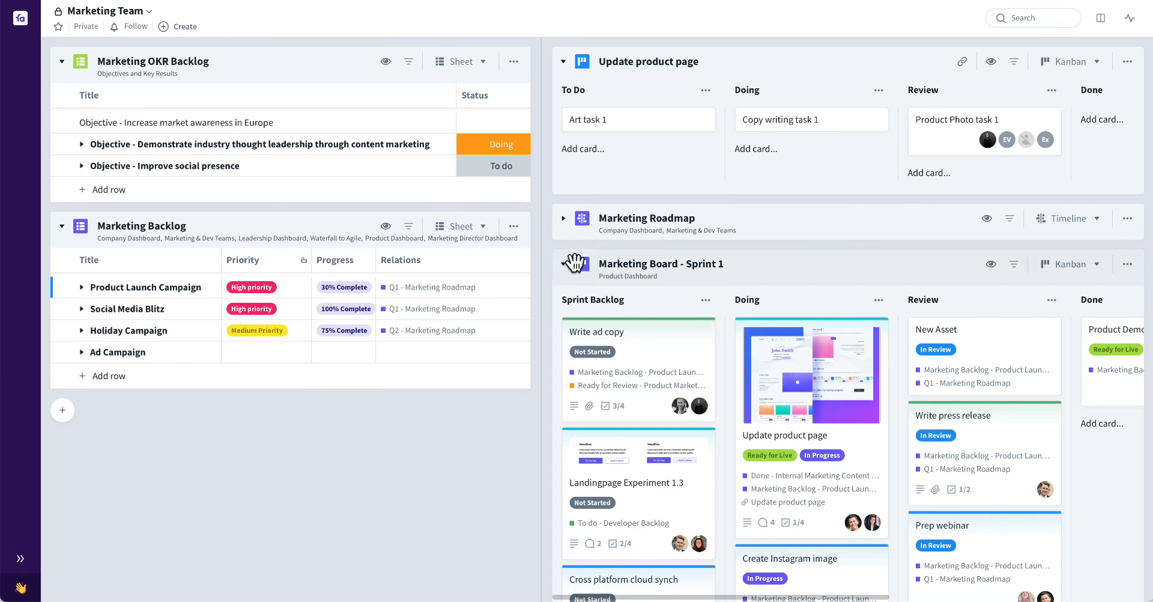
left_click(165, 74)
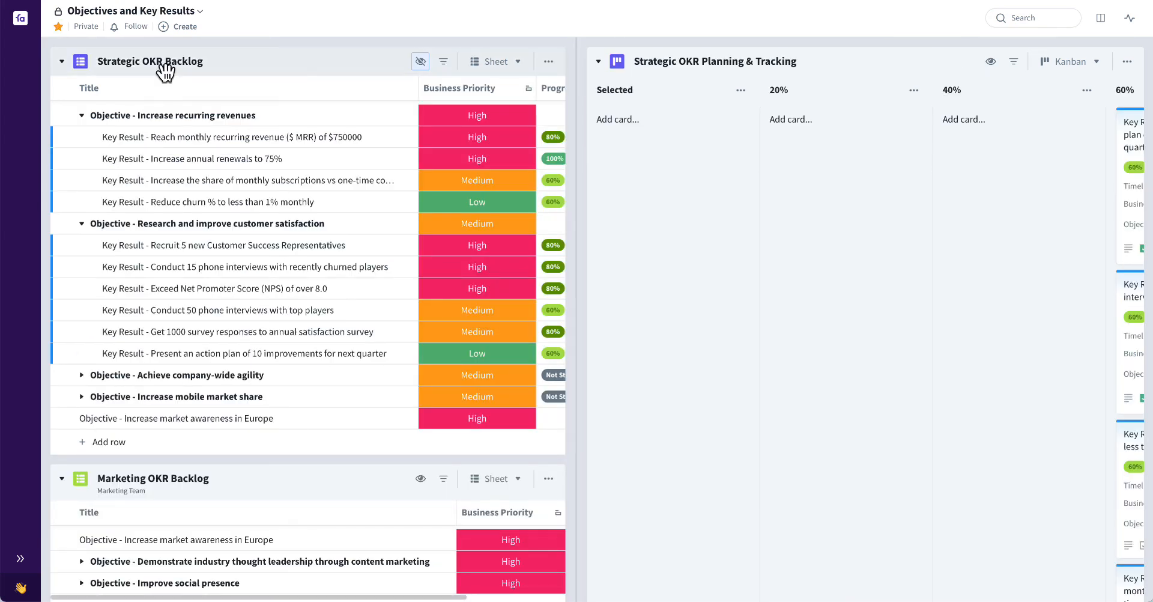